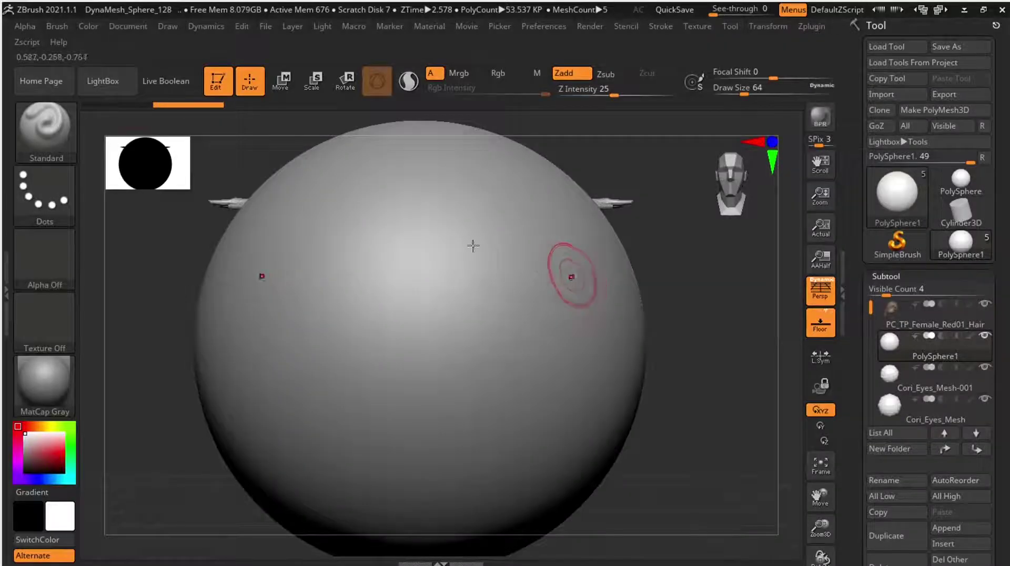
# - Scale the sphere into a narrow egg, squashed vertically and slimmed front to back
pyautogui.click(304, 86)
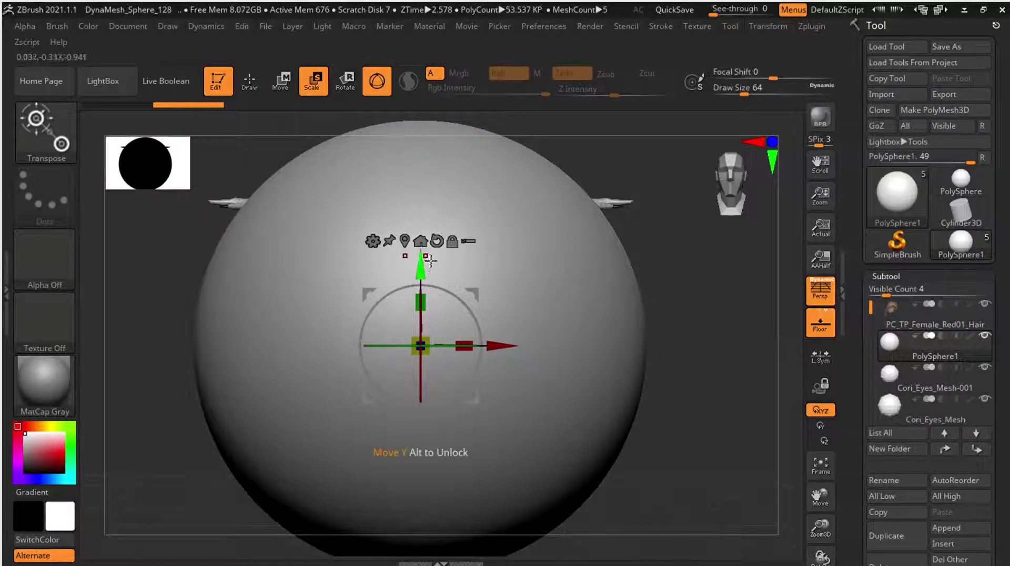
pyautogui.moveTo(425, 287); pyautogui.dragTo(403, 385)
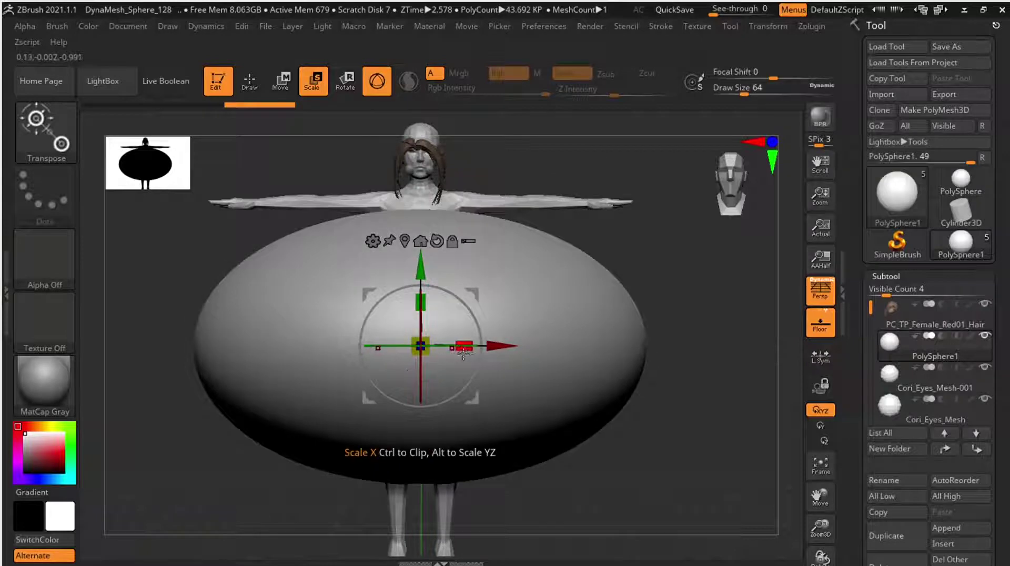
pyautogui.moveTo(462, 349); pyautogui.dragTo(439, 347)
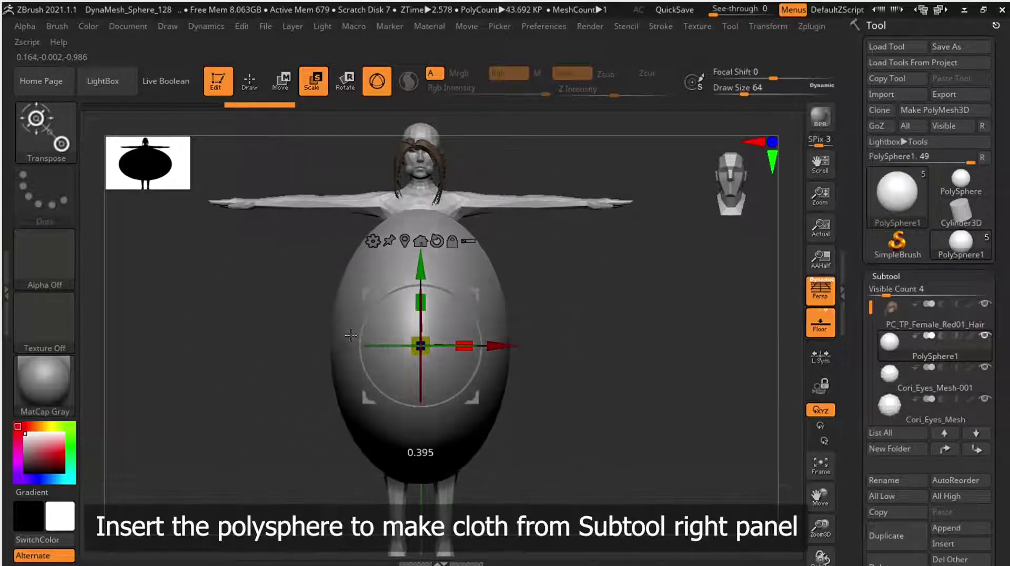
pyautogui.moveTo(420, 301); pyautogui.dragTo(510, 324)
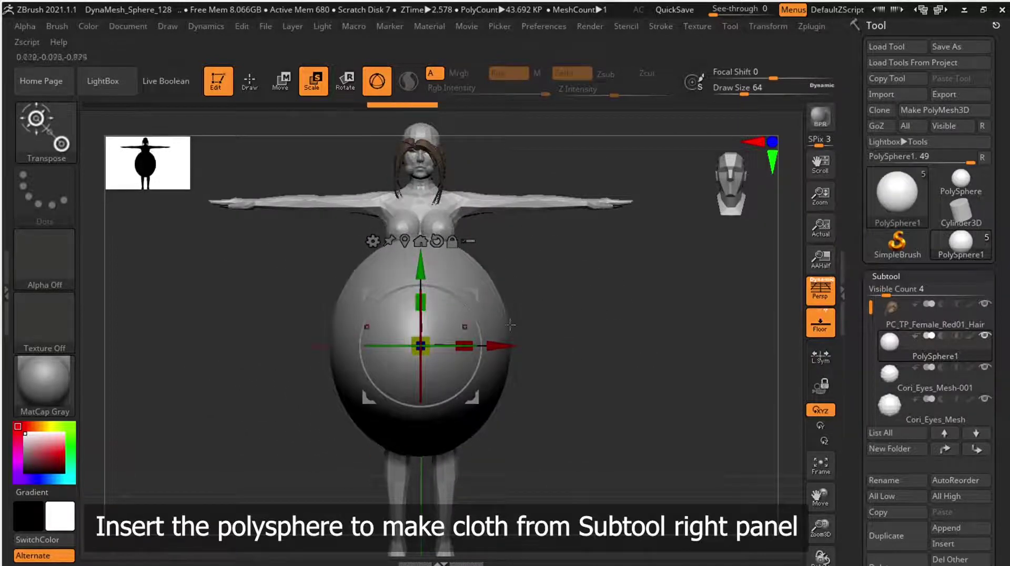
pyautogui.moveTo(610, 316); pyautogui.dragTo(473, 321)
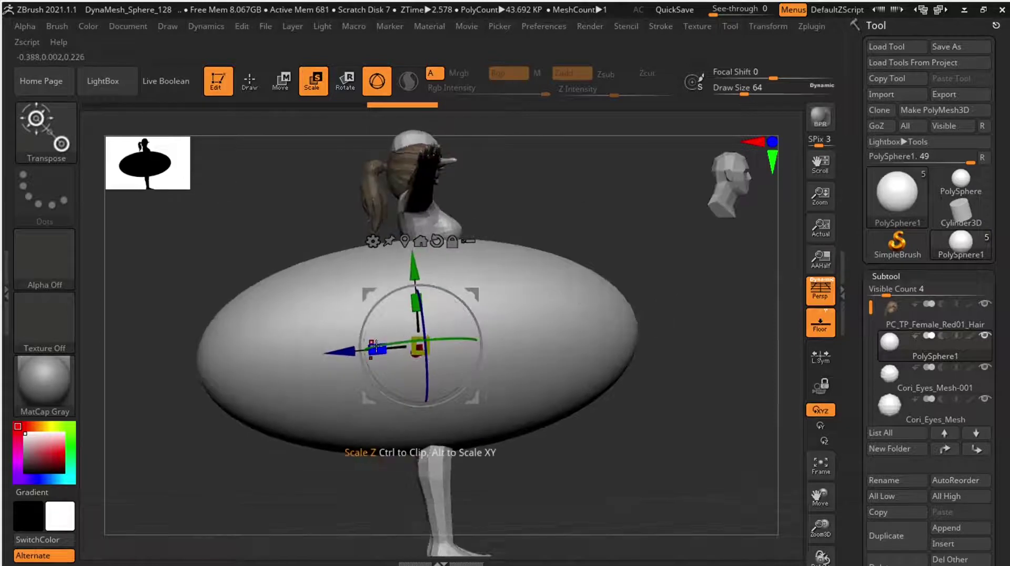
pyautogui.moveTo(374, 350); pyautogui.dragTo(476, 345)
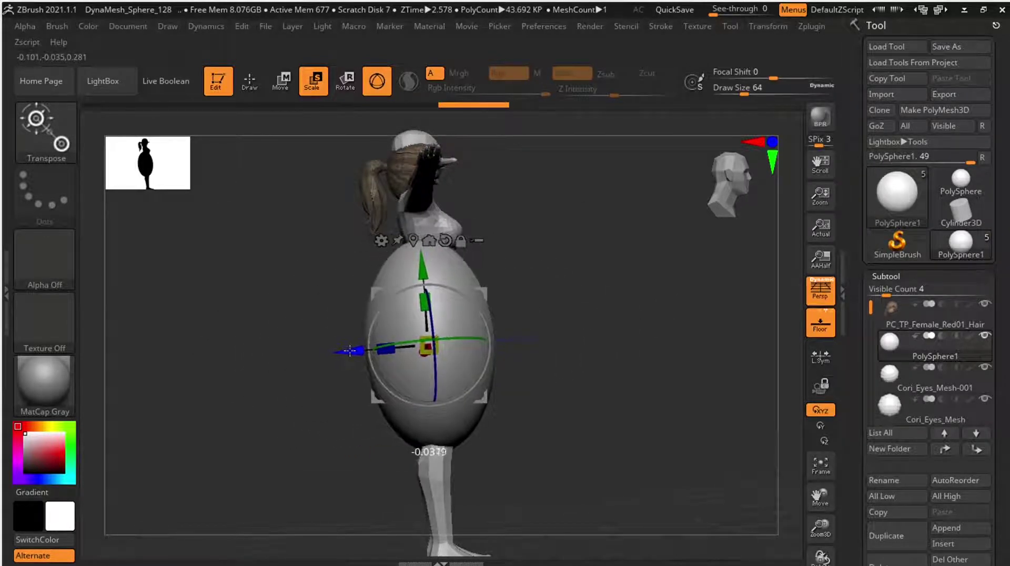
pyautogui.moveTo(636, 327); pyautogui.dragTo(557, 335)
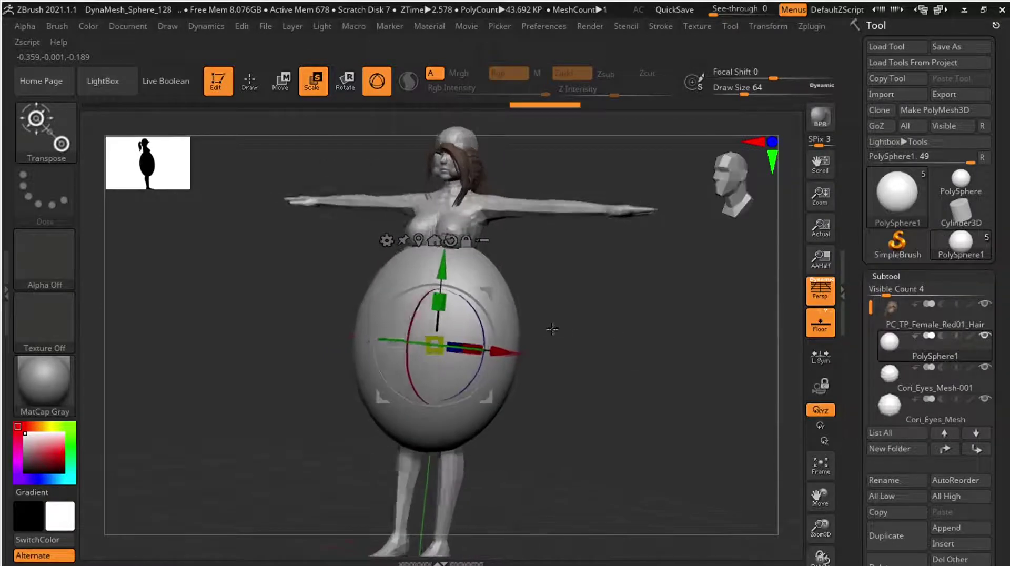
# - Raise the egg over the torso and tilt it to follow the body's lean
pyautogui.moveTo(440, 270); pyautogui.dragTo(442, 246)
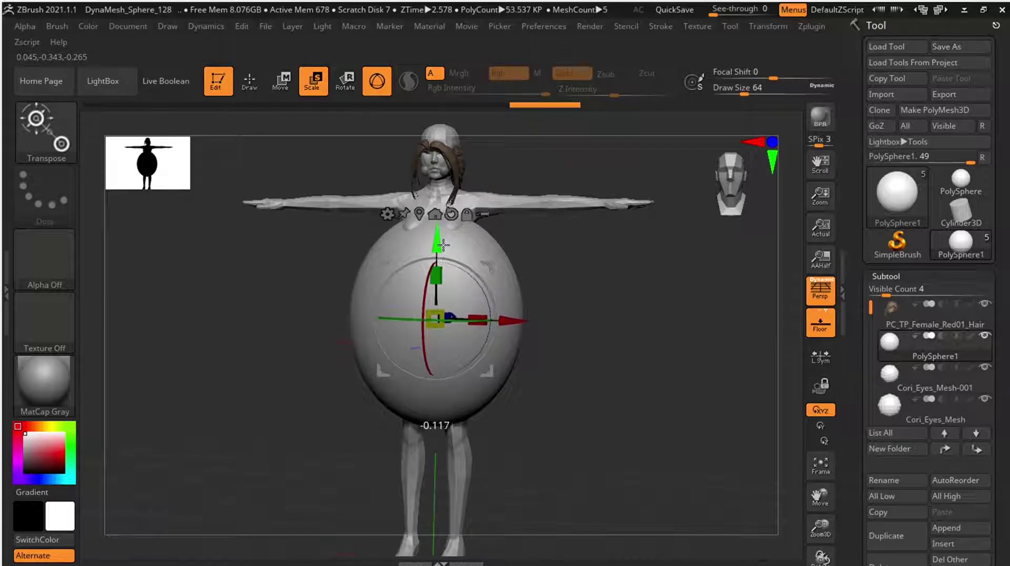
pyautogui.moveTo(586, 255); pyautogui.dragTo(625, 259)
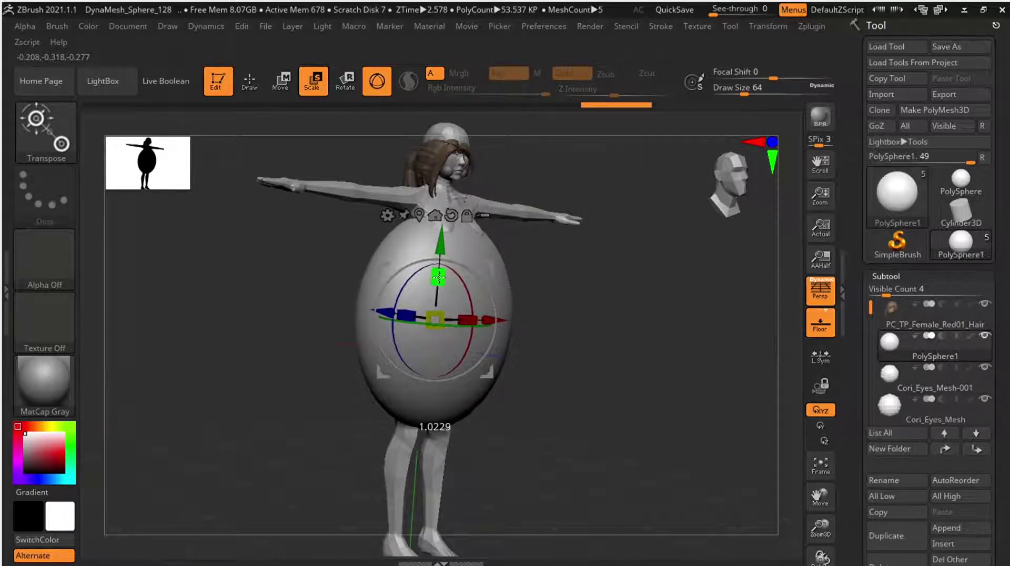
pyautogui.moveTo(439, 276); pyautogui.dragTo(438, 275)
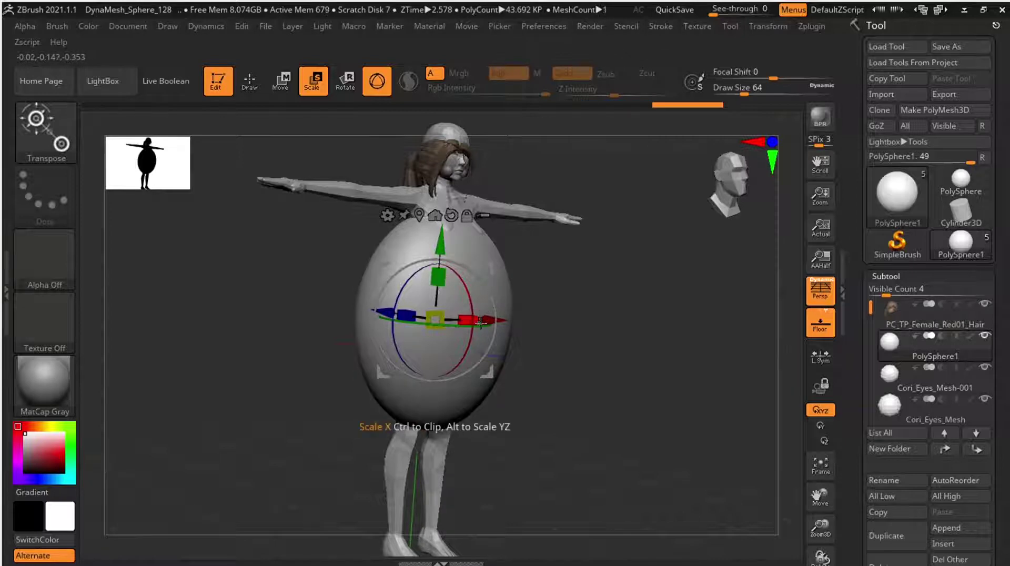
pyautogui.moveTo(579, 312); pyautogui.dragTo(621, 312)
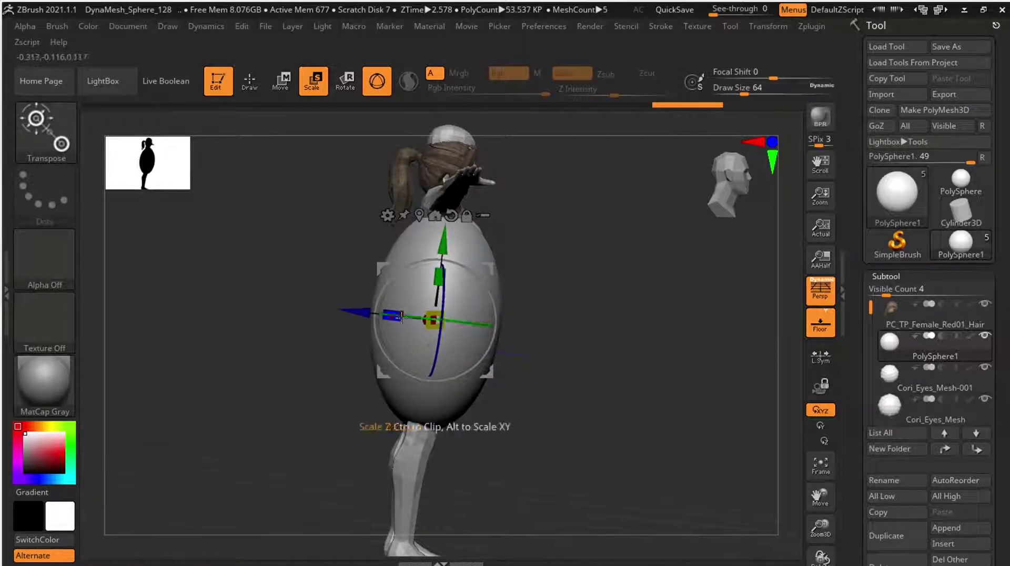
pyautogui.moveTo(405, 318); pyautogui.dragTo(426, 322)
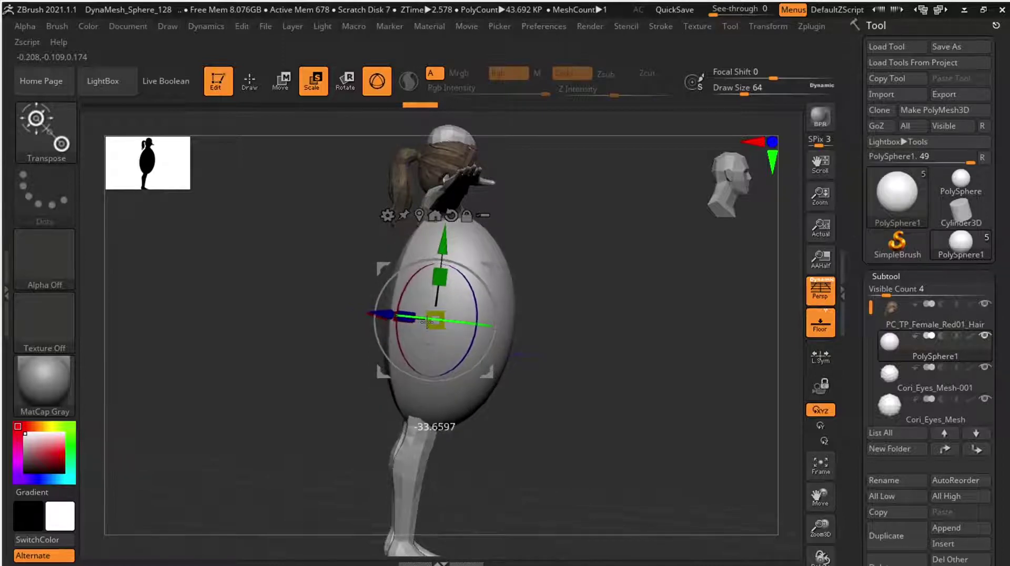
pyautogui.moveTo(583, 312)
pyautogui.mouseDown()
pyautogui.moveTo(575, 279)
pyautogui.moveTo(667, 322)
pyautogui.moveTo(493, 290)
pyautogui.moveTo(507, 302)
pyautogui.moveTo(486, 325)
pyautogui.moveTo(469, 326)
pyautogui.mouseUp()
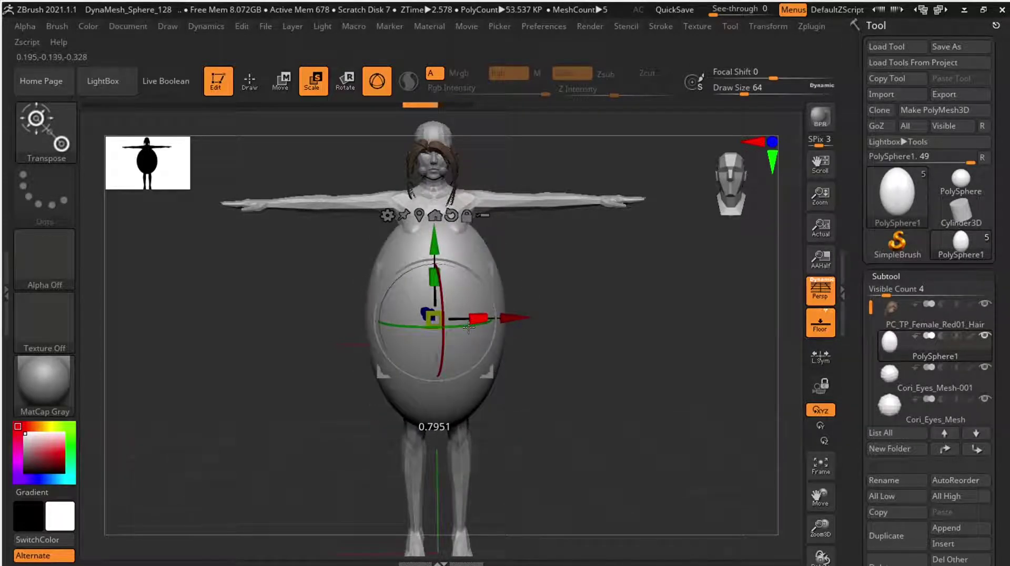
pyautogui.moveTo(469, 326); pyautogui.dragTo(432, 316, button='right')
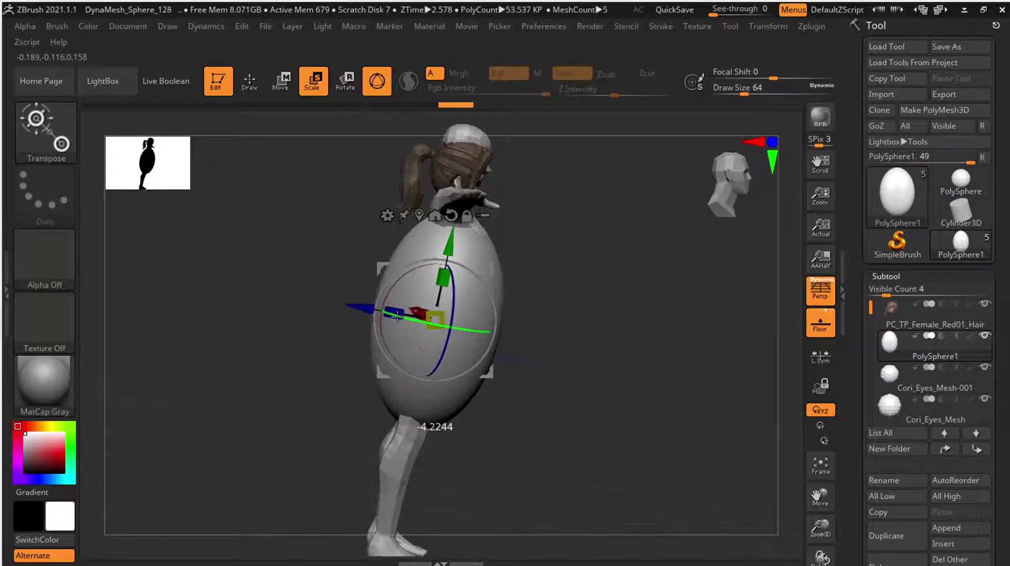
pyautogui.moveTo(528, 305)
pyautogui.mouseDown(button='right')
pyautogui.moveTo(487, 295)
pyautogui.moveTo(389, 309)
pyautogui.moveTo(434, 351)
pyautogui.mouseUp(button='right')
# - With the Standard brush, carve curved folds and dents into the sides and lower front
pyautogui.press('q')
pyautogui.moveTo(437, 358)
pyautogui.mouseDown()
pyautogui.moveTo(457, 310)
pyautogui.moveTo(442, 442)
pyautogui.mouseUp()
pyautogui.moveTo(415, 326)
pyautogui.mouseDown()
pyautogui.moveTo(436, 399)
pyautogui.moveTo(425, 274)
pyautogui.moveTo(426, 447)
pyautogui.mouseUp()
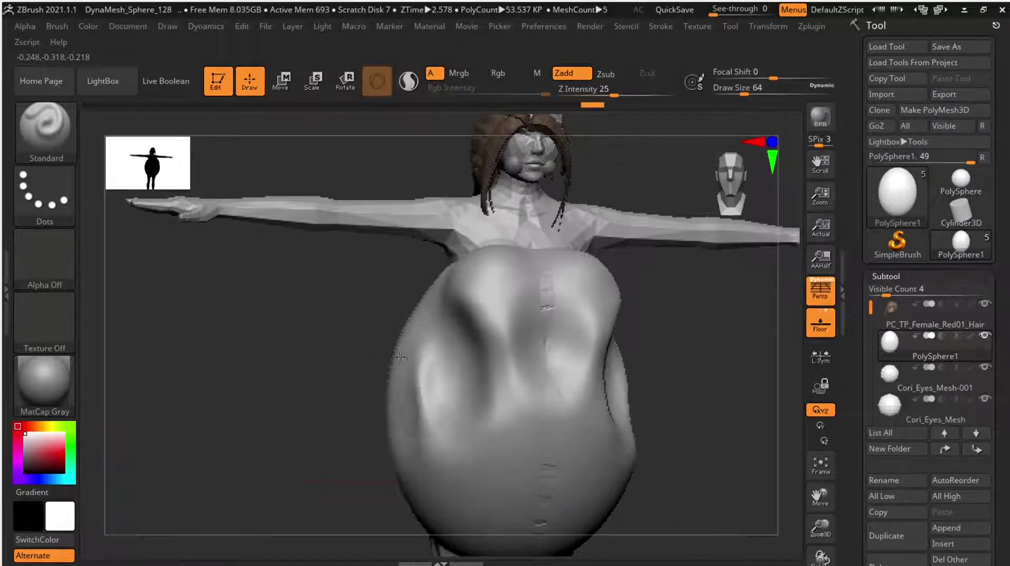
pyautogui.moveTo(415, 305); pyautogui.dragTo(462, 479)
pyautogui.moveTo(436, 421)
pyautogui.mouseDown()
pyautogui.moveTo(534, 421)
pyautogui.moveTo(563, 364)
pyautogui.moveTo(525, 341)
pyautogui.moveTo(552, 326)
pyautogui.moveTo(502, 329)
pyautogui.moveTo(584, 342)
pyautogui.moveTo(514, 451)
pyautogui.moveTo(584, 432)
pyautogui.mouseUp()
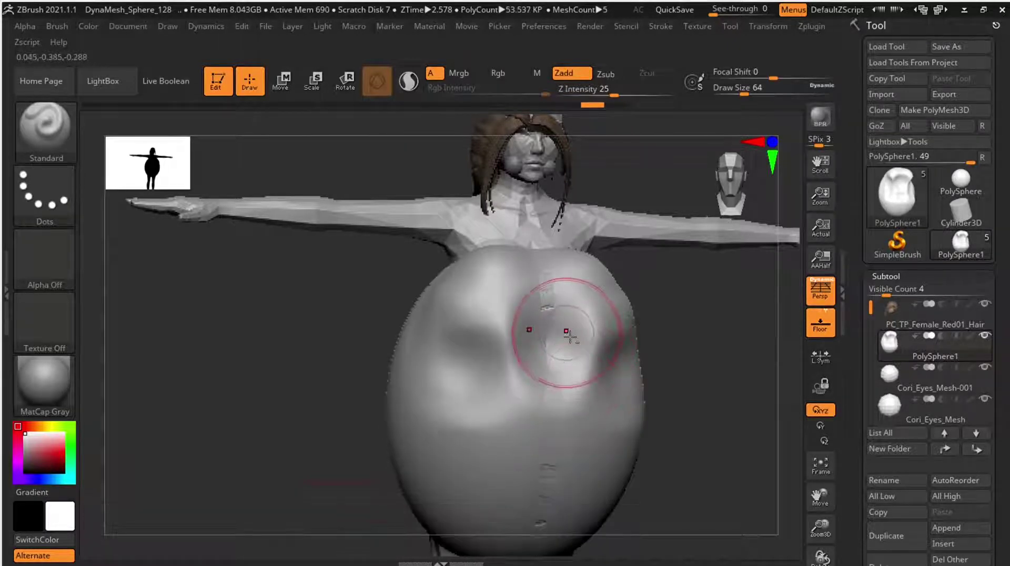
pyautogui.moveTo(569, 337)
pyautogui.keyDown('alt'); pyautogui.mouseDown()
pyautogui.moveTo(584, 358)
pyautogui.moveTo(489, 347)
pyautogui.moveTo(425, 359)
pyautogui.moveTo(405, 447)
pyautogui.mouseUp(); pyautogui.keyUp('alt')
pyautogui.keyDown('alt'); pyautogui.moveTo(416, 368); pyautogui.dragTo(441, 316); pyautogui.keyUp('alt')
pyautogui.keyDown('alt'); pyautogui.moveTo(410, 420); pyautogui.dragTo(417, 307); pyautogui.keyUp('alt')
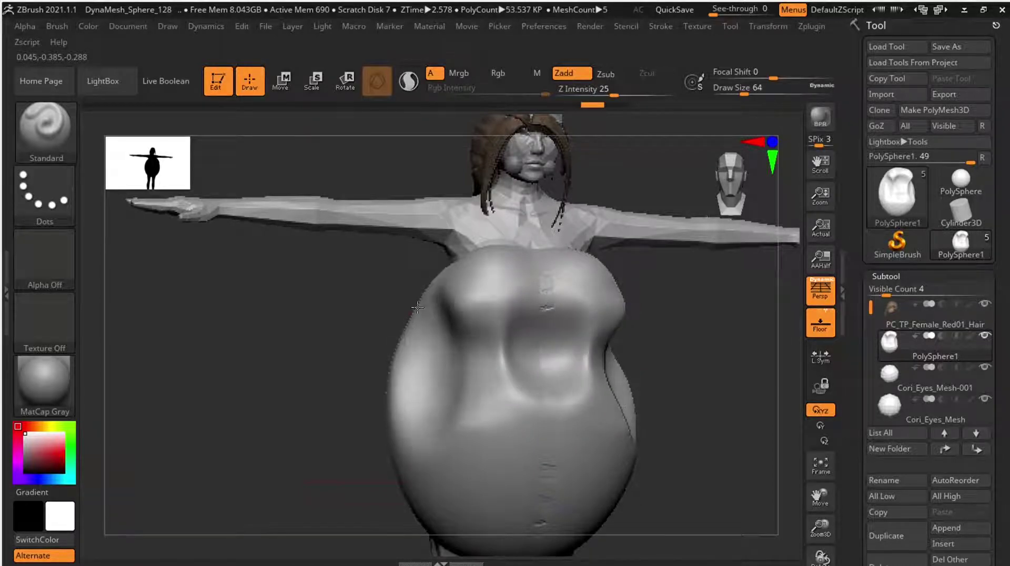
# - Carve horizontal folds across the lower belly and a groove from neck into chest
pyautogui.keyDown('alt'); pyautogui.moveTo(409, 384); pyautogui.dragTo(526, 473); pyautogui.keyUp('alt')
pyautogui.keyDown('alt'); pyautogui.moveTo(447, 436); pyautogui.dragTo(605, 420); pyautogui.keyUp('alt')
pyautogui.keyDown('alt'); pyautogui.moveTo(500, 447); pyautogui.dragTo(579, 462); pyautogui.keyUp('alt')
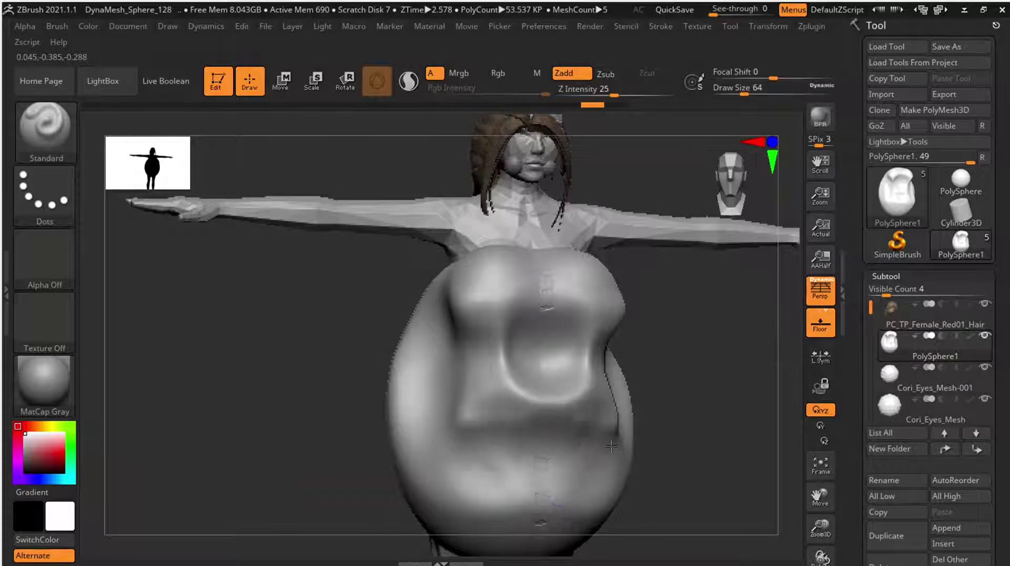
pyautogui.moveTo(463, 447)
pyautogui.keyDown('alt'); pyautogui.mouseDown()
pyautogui.moveTo(632, 414)
pyautogui.moveTo(421, 452)
pyautogui.mouseUp(); pyautogui.keyUp('alt')
pyautogui.keyDown('alt'); pyautogui.moveTo(600, 463); pyautogui.dragTo(442, 473); pyautogui.keyUp('alt')
pyautogui.moveTo(616, 489)
pyautogui.keyDown('alt'); pyautogui.mouseDown()
pyautogui.moveTo(446, 495)
pyautogui.moveTo(448, 422)
pyautogui.mouseUp(); pyautogui.keyUp('alt')
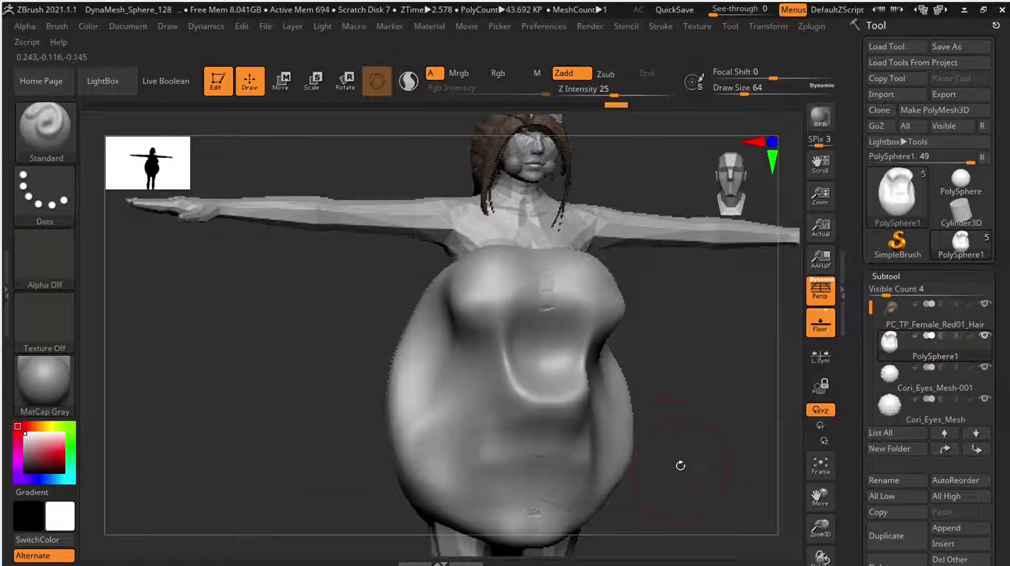
pyautogui.moveTo(680, 465); pyautogui.dragTo(762, 462)
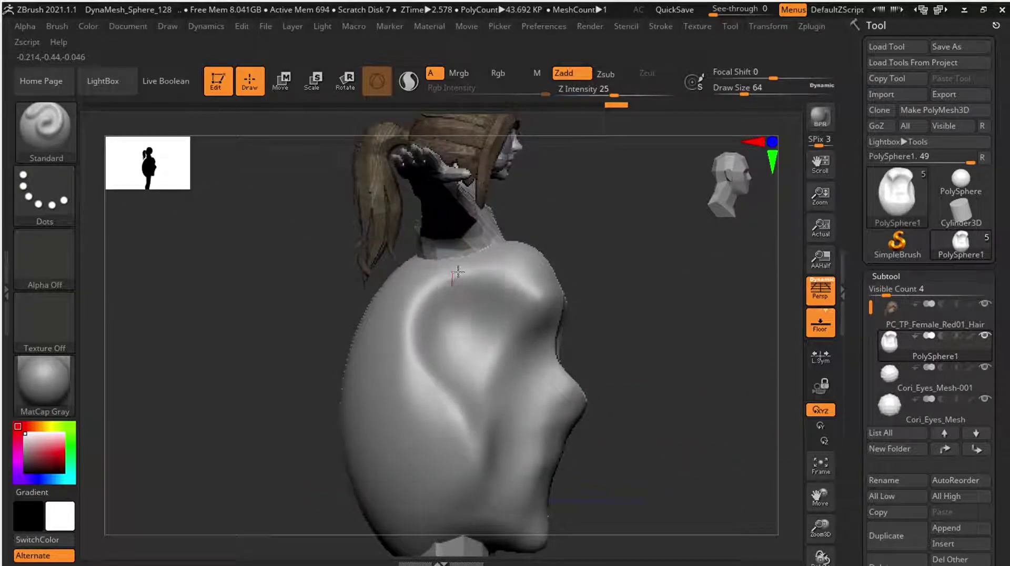
pyautogui.moveTo(458, 272)
pyautogui.mouseDown()
pyautogui.moveTo(462, 508)
pyautogui.moveTo(451, 367)
pyautogui.moveTo(453, 417)
pyautogui.moveTo(477, 408)
pyautogui.moveTo(464, 395)
pyautogui.moveTo(473, 480)
pyautogui.moveTo(463, 473)
pyautogui.mouseUp()
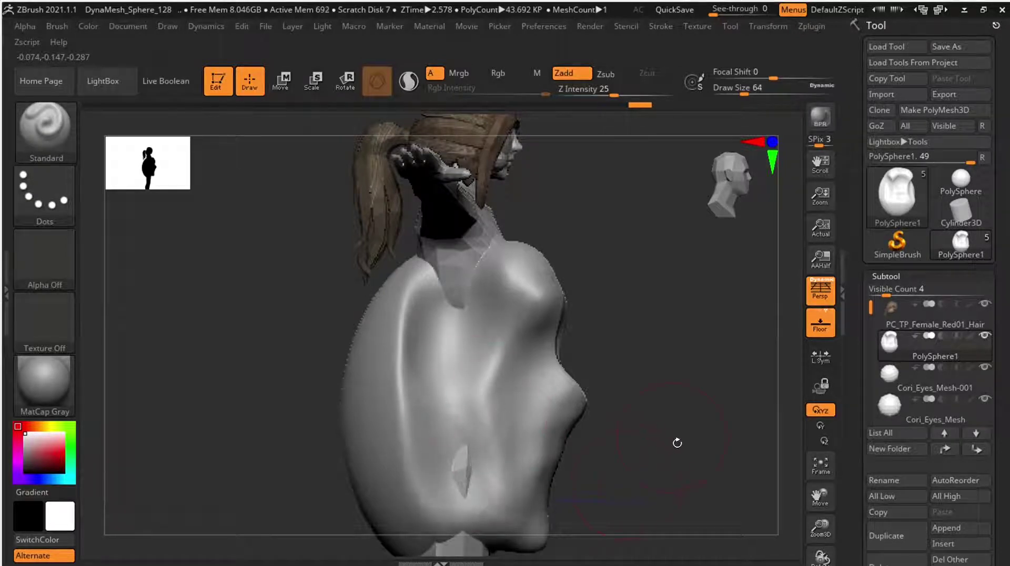
pyautogui.moveTo(677, 443)
pyautogui.keyDown('shift'); pyautogui.mouseDown()
pyautogui.moveTo(435, 367)
pyautogui.moveTo(299, 371)
pyautogui.moveTo(318, 335)
pyautogui.moveTo(342, 318)
pyautogui.moveTo(265, 370)
pyautogui.moveTo(225, 419)
pyautogui.moveTo(231, 388)
pyautogui.moveTo(263, 368)
pyautogui.moveTo(347, 520)
pyautogui.moveTo(336, 379)
pyautogui.moveTo(347, 526)
pyautogui.moveTo(337, 365)
pyautogui.moveTo(354, 460)
pyautogui.moveTo(349, 421)
pyautogui.moveTo(381, 436)
pyautogui.moveTo(417, 338)
pyautogui.moveTo(459, 401)
pyautogui.moveTo(444, 300)
pyautogui.moveTo(426, 368)
pyautogui.moveTo(410, 295)
pyautogui.moveTo(363, 400)
pyautogui.moveTo(325, 277)
pyautogui.mouseUp(); pyautogui.keyUp('shift')
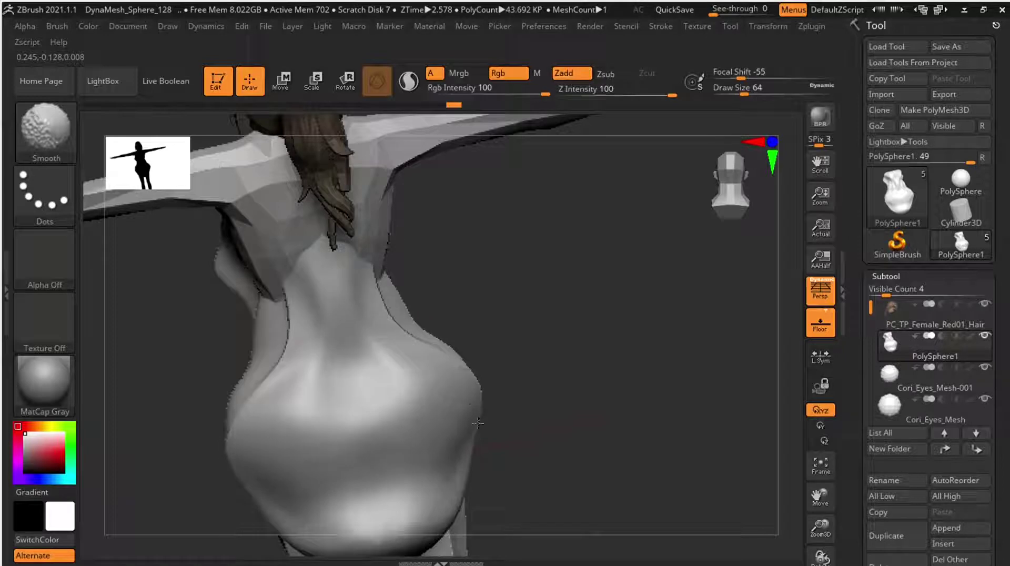
# - Smooth the sharp lower-back crease and sculpt a soft fold across the belly
pyautogui.moveTo(494, 370); pyautogui.dragTo(441, 422)
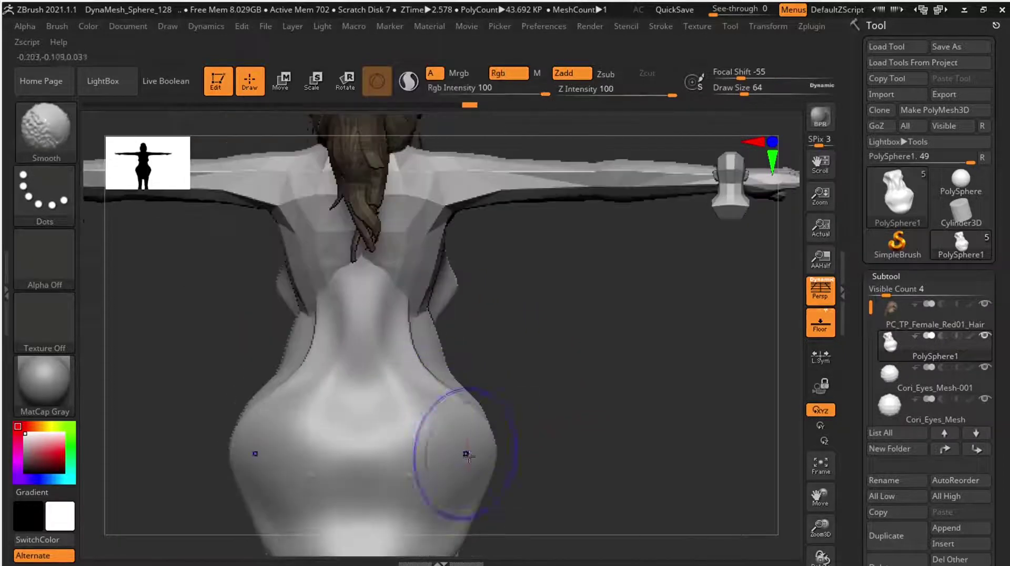
pyautogui.moveTo(467, 455)
pyautogui.mouseDown()
pyautogui.moveTo(545, 447)
pyautogui.moveTo(510, 471)
pyautogui.mouseUp()
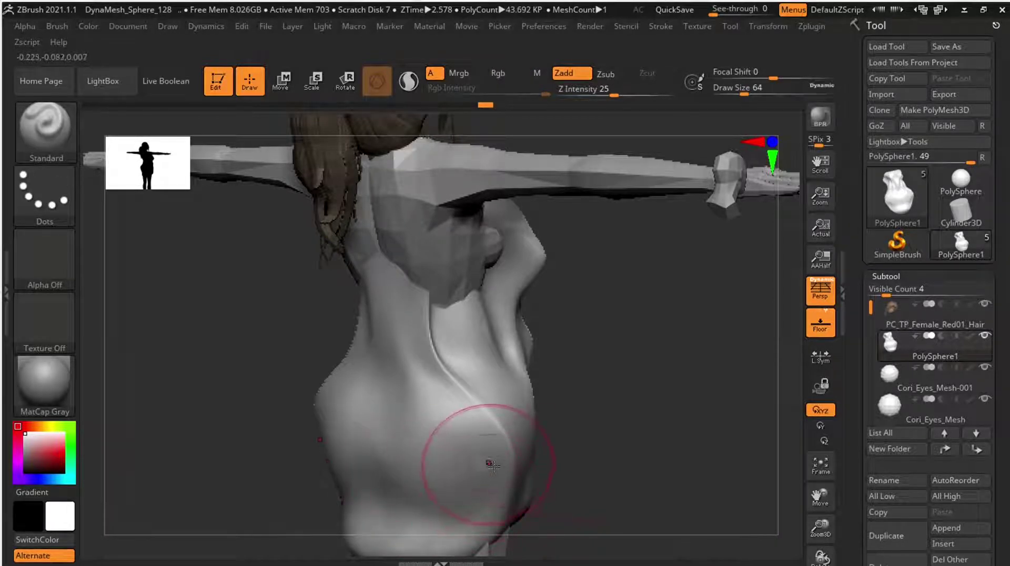
pyautogui.keyDown('shift'); pyautogui.moveTo(481, 446); pyautogui.dragTo(514, 470); pyautogui.keyUp('shift')
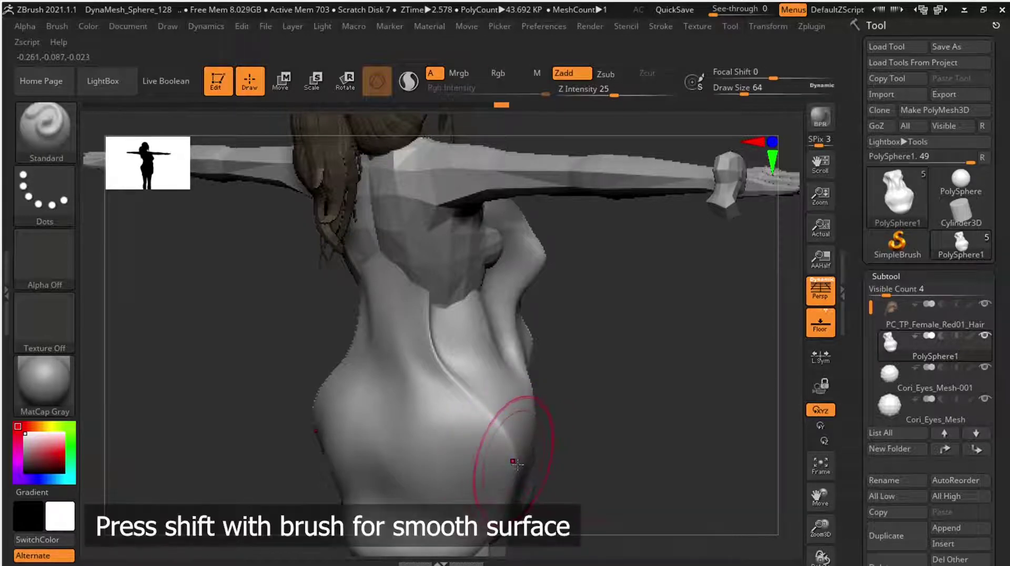
pyautogui.keyDown('shift'); pyautogui.moveTo(511, 452); pyautogui.dragTo(514, 443); pyautogui.keyUp('shift')
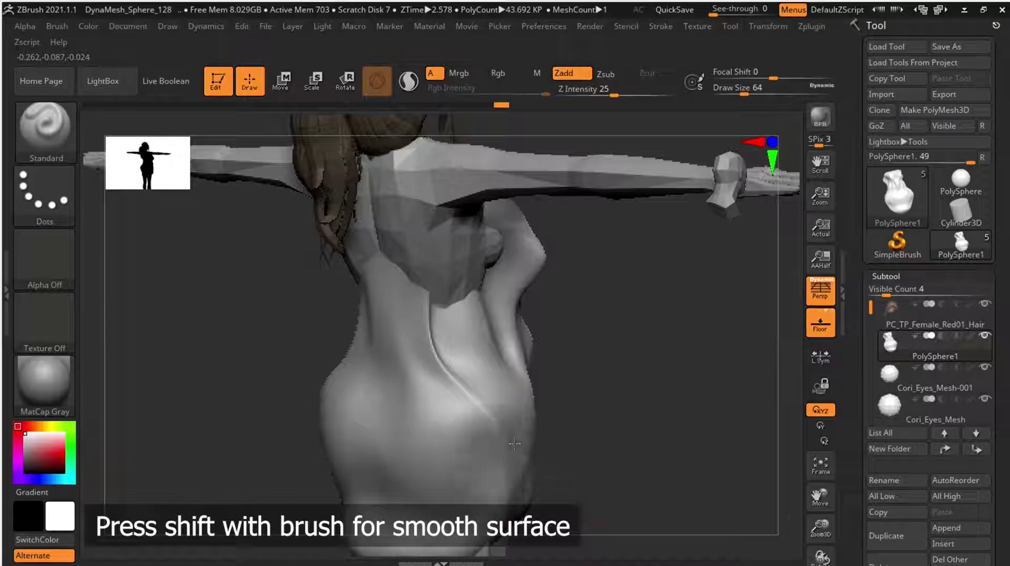
pyautogui.moveTo(608, 453)
pyautogui.mouseDown()
pyautogui.moveTo(661, 442)
pyautogui.moveTo(614, 469)
pyautogui.moveTo(592, 394)
pyautogui.moveTo(566, 494)
pyautogui.moveTo(646, 475)
pyautogui.moveTo(567, 442)
pyautogui.moveTo(524, 478)
pyautogui.mouseUp()
pyautogui.moveTo(637, 397)
pyautogui.mouseDown()
pyautogui.moveTo(653, 300)
pyautogui.moveTo(668, 336)
pyautogui.moveTo(674, 327)
pyautogui.mouseUp()
pyautogui.press('shift')
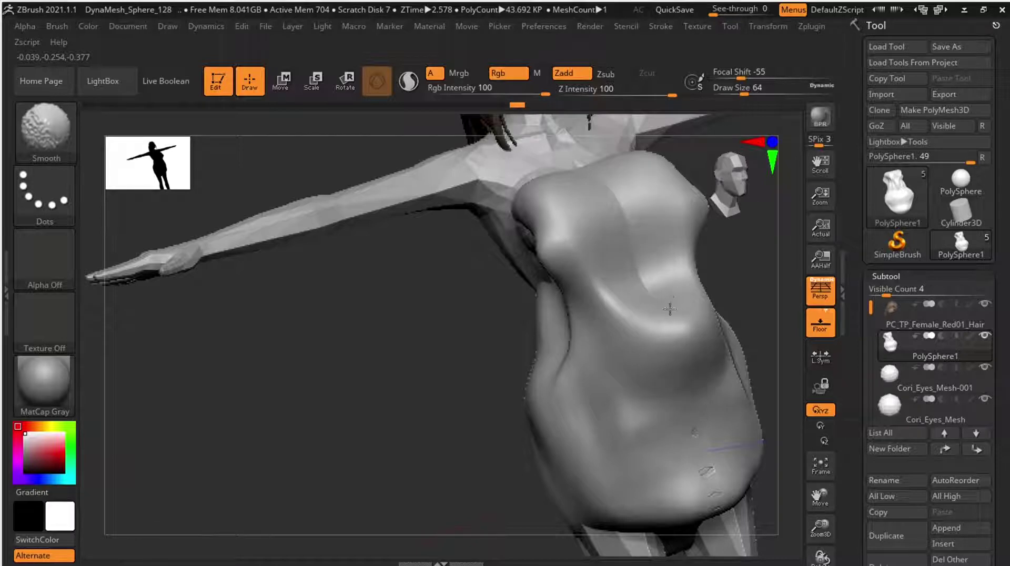
# - Soften the belly bulges and sculpt the dress around the shoulder, armpit and torso side
pyautogui.moveTo(677, 357)
pyautogui.mouseDown()
pyautogui.moveTo(667, 336)
pyautogui.moveTo(657, 362)
pyautogui.moveTo(665, 398)
pyautogui.moveTo(651, 293)
pyautogui.moveTo(684, 294)
pyautogui.moveTo(715, 366)
pyautogui.mouseUp()
pyautogui.moveTo(674, 306)
pyautogui.mouseDown()
pyautogui.moveTo(683, 331)
pyautogui.moveTo(638, 390)
pyautogui.mouseUp()
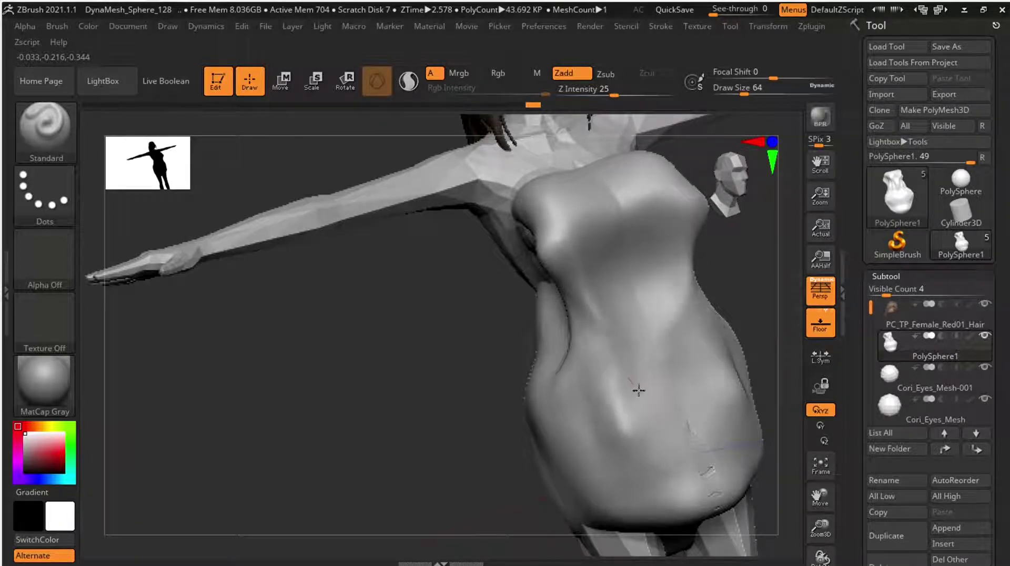
pyautogui.moveTo(620, 335)
pyautogui.mouseDown()
pyautogui.moveTo(615, 432)
pyautogui.moveTo(647, 467)
pyautogui.moveTo(717, 413)
pyautogui.moveTo(609, 382)
pyautogui.moveTo(743, 338)
pyautogui.moveTo(699, 394)
pyautogui.moveTo(688, 473)
pyautogui.moveTo(681, 393)
pyautogui.moveTo(654, 405)
pyautogui.moveTo(674, 431)
pyautogui.mouseUp()
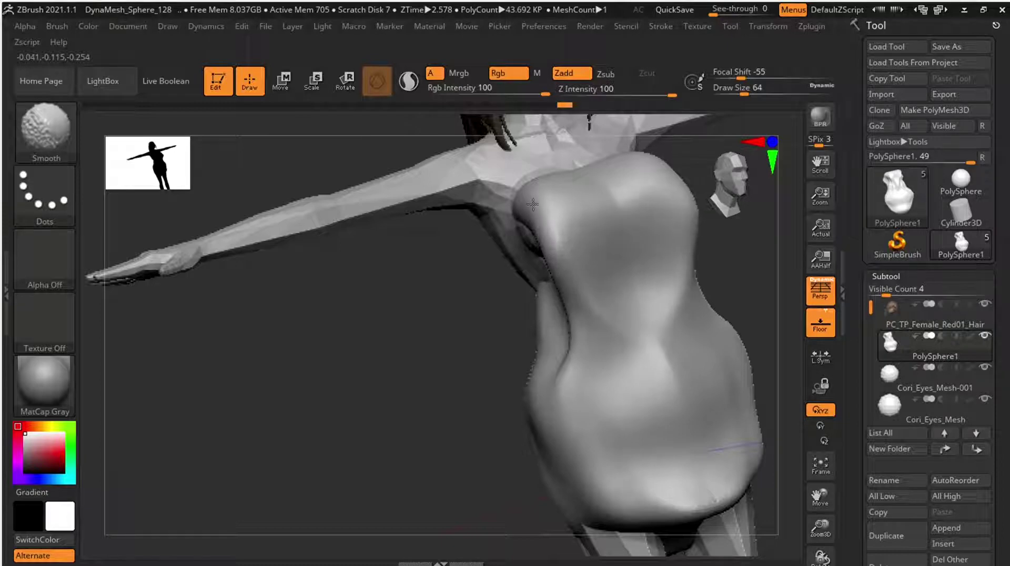
pyautogui.moveTo(519, 304)
pyautogui.mouseDown()
pyautogui.moveTo(462, 333)
pyautogui.moveTo(434, 322)
pyautogui.moveTo(473, 294)
pyautogui.mouseUp()
pyautogui.moveTo(585, 220)
pyautogui.mouseDown()
pyautogui.moveTo(511, 250)
pyautogui.moveTo(535, 264)
pyautogui.mouseUp()
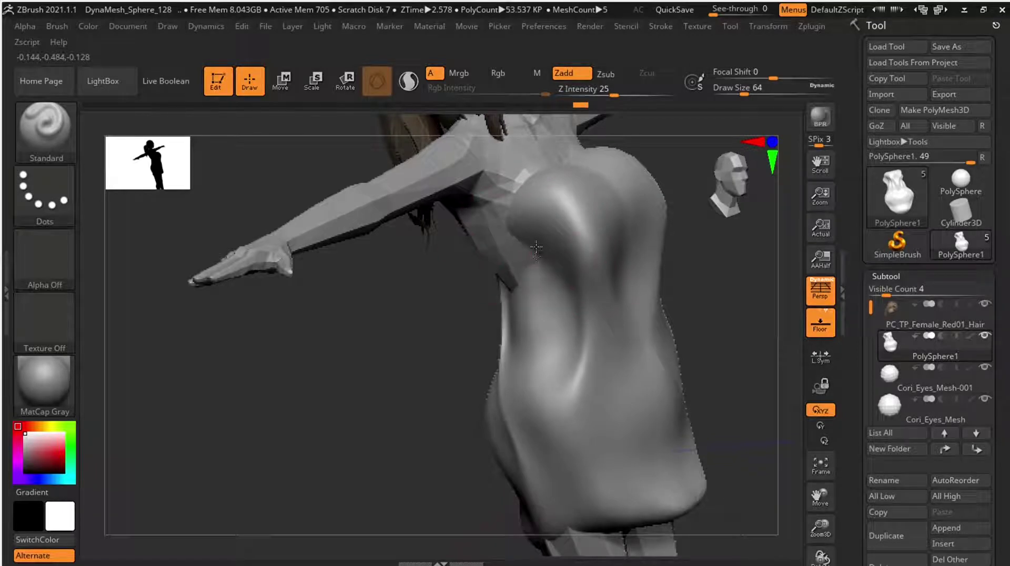
pyautogui.moveTo(651, 291)
pyautogui.mouseDown()
pyautogui.moveTo(626, 311)
pyautogui.moveTo(552, 295)
pyautogui.mouseUp()
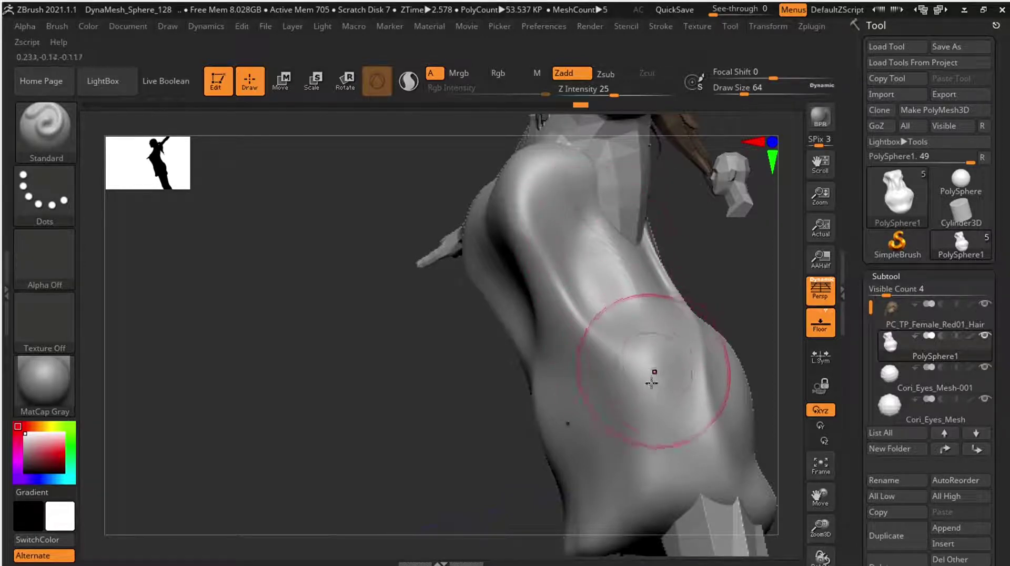
pyautogui.moveTo(658, 394); pyautogui.dragTo(682, 401)
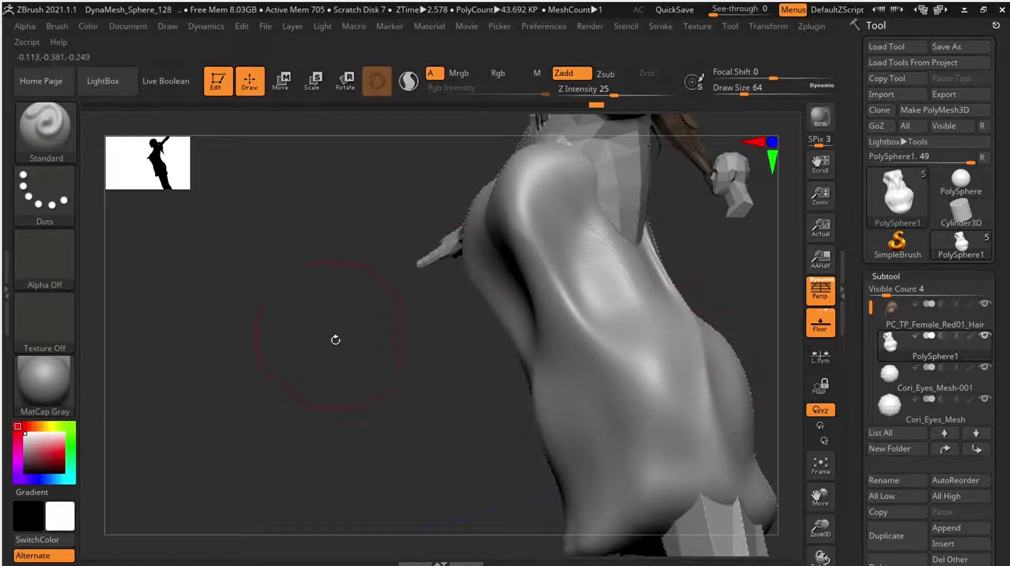
# - Zoom out to the full figure, then frame the torso, shoulders and face
pyautogui.moveTo(333, 338); pyautogui.dragTo(384, 349)
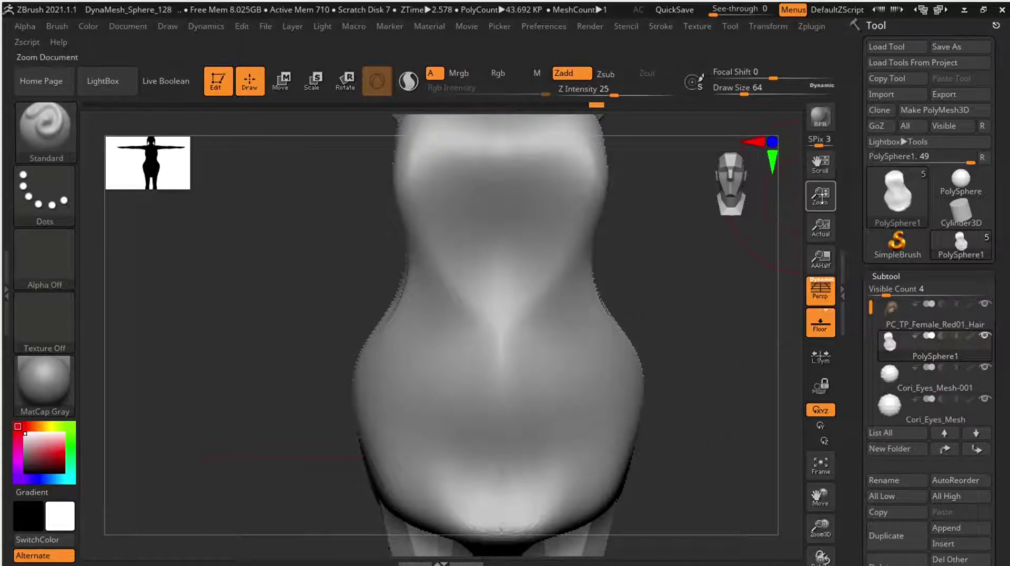
pyautogui.moveTo(820, 199); pyautogui.dragTo(814, 115)
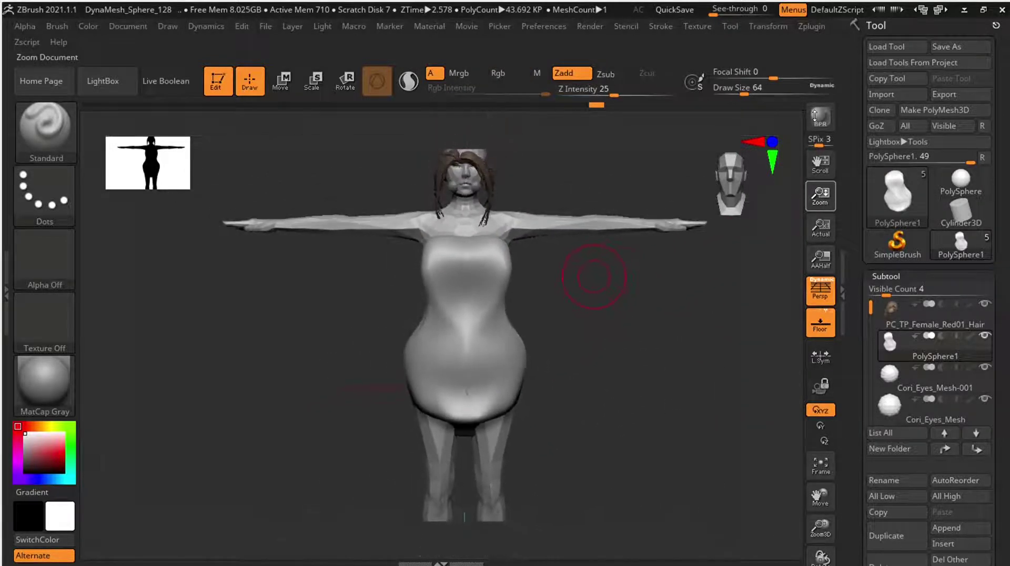
pyautogui.moveTo(814, 116); pyautogui.dragTo(819, 141)
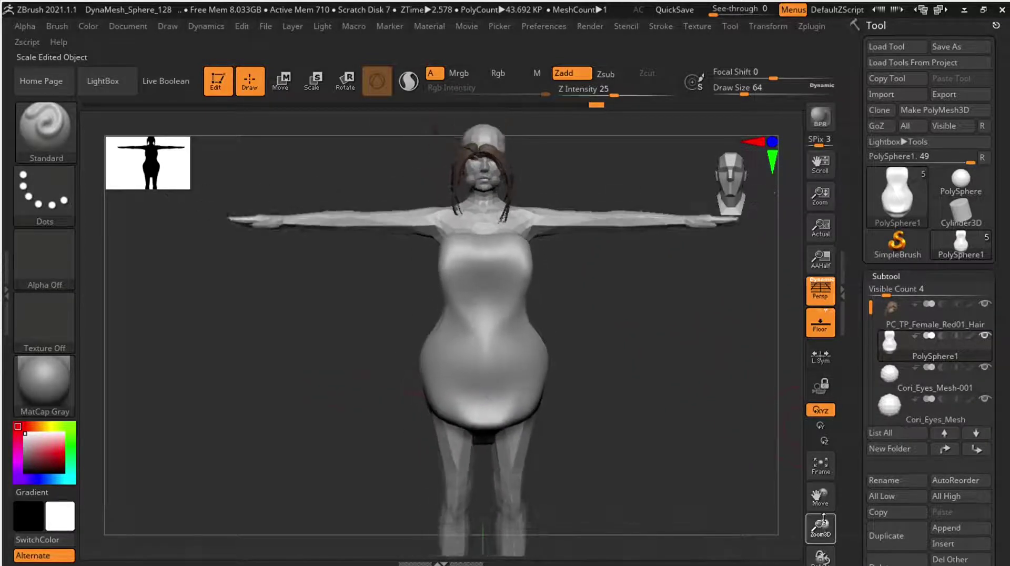
pyautogui.moveTo(820, 528); pyautogui.dragTo(812, 438)
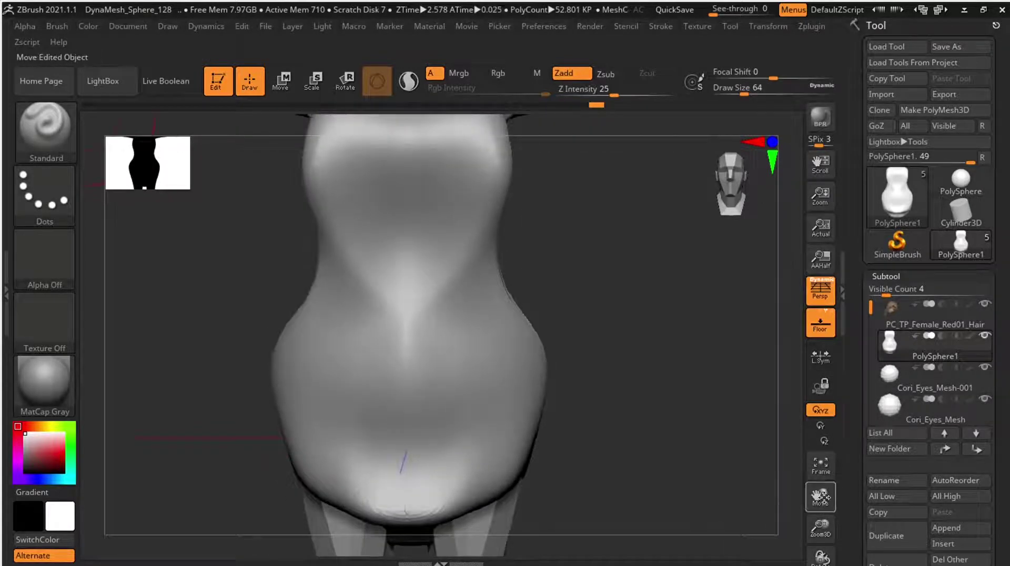
pyautogui.moveTo(821, 497)
pyautogui.mouseDown()
pyautogui.moveTo(485, 256)
pyautogui.moveTo(577, 290)
pyautogui.mouseUp()
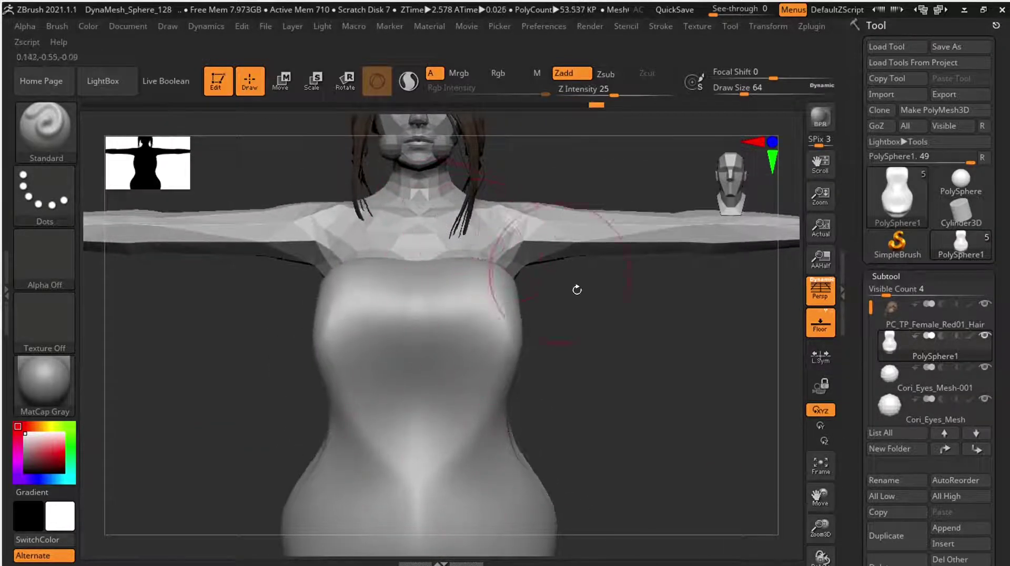
# - Inflate the chest of the dress with the Inflat brush
pyautogui.press('b')
pyautogui.press('i')
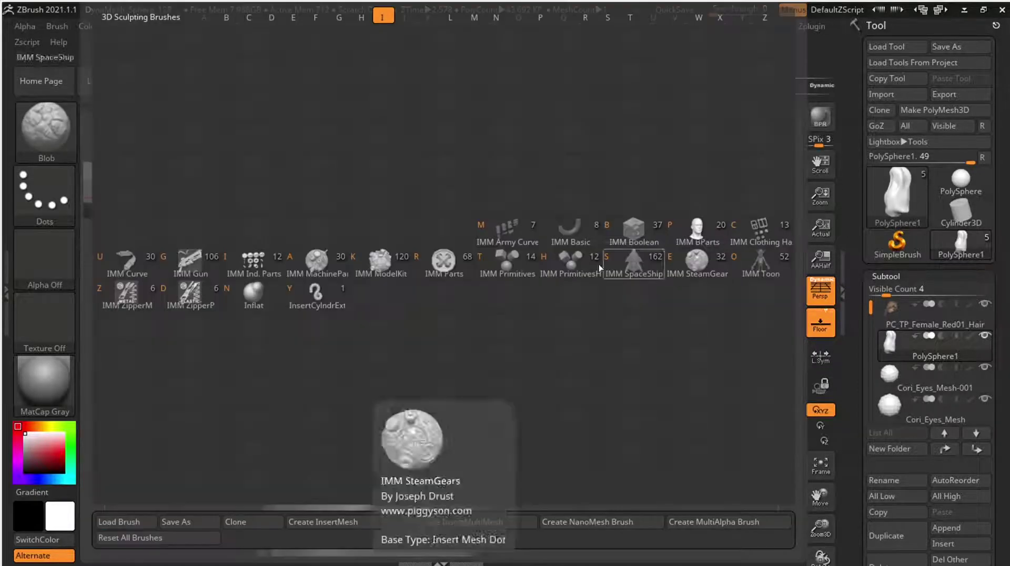
pyautogui.click(263, 302)
pyautogui.moveTo(424, 305)
pyautogui.mouseDown()
pyautogui.moveTo(433, 290)
pyautogui.moveTo(425, 280)
pyautogui.mouseUp()
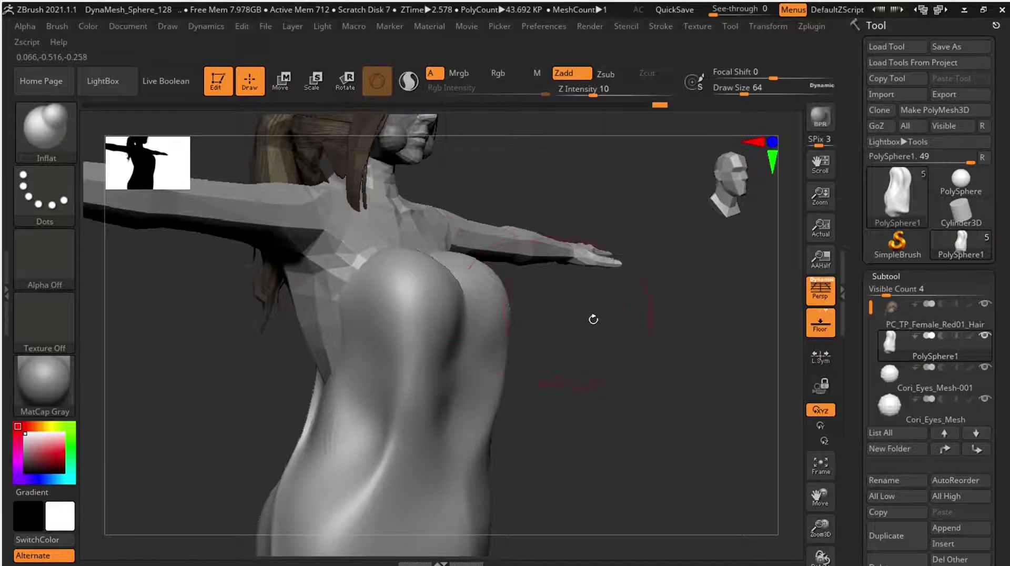
pyautogui.moveTo(593, 320)
pyautogui.mouseDown()
pyautogui.moveTo(567, 331)
pyautogui.moveTo(561, 315)
pyautogui.moveTo(586, 318)
pyautogui.moveTo(598, 343)
pyautogui.moveTo(620, 349)
pyautogui.moveTo(489, 312)
pyautogui.moveTo(532, 284)
pyautogui.moveTo(499, 288)
pyautogui.moveTo(125, 139)
pyautogui.mouseUp()
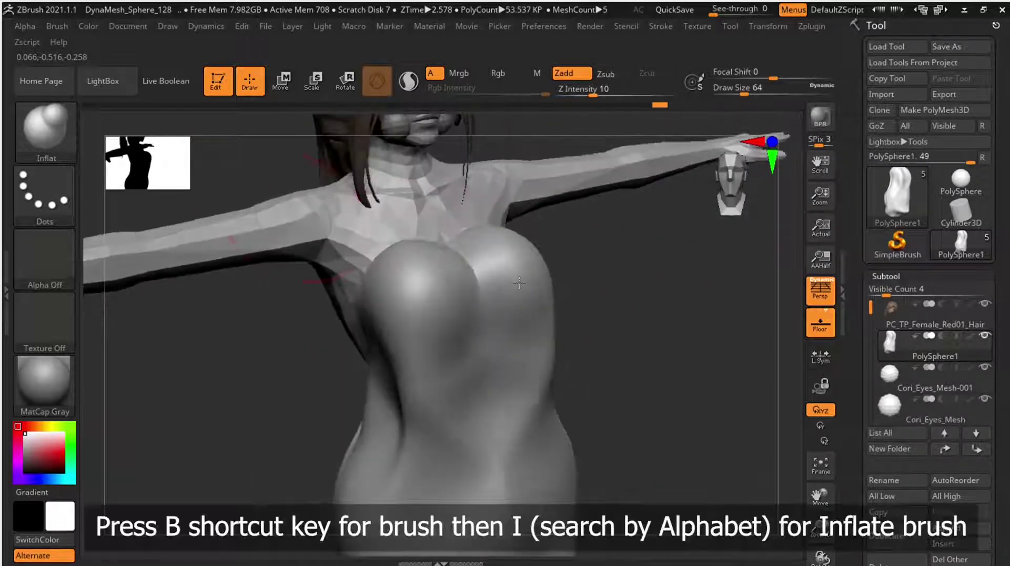
# - Build volume on the bust with the Standard brush, then undo the bumps
pyautogui.press('b')
pyautogui.press('i')
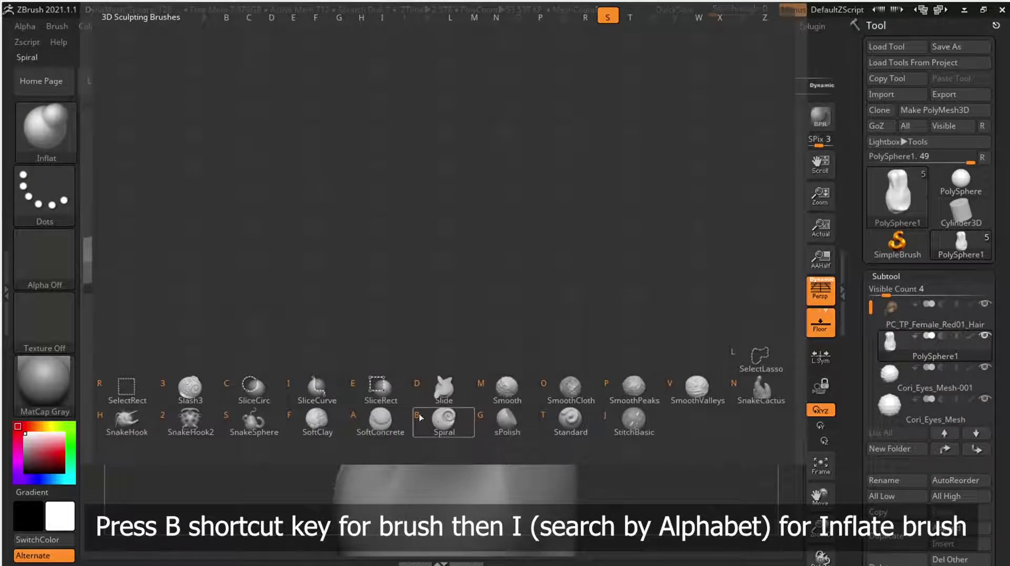
pyautogui.click(570, 420)
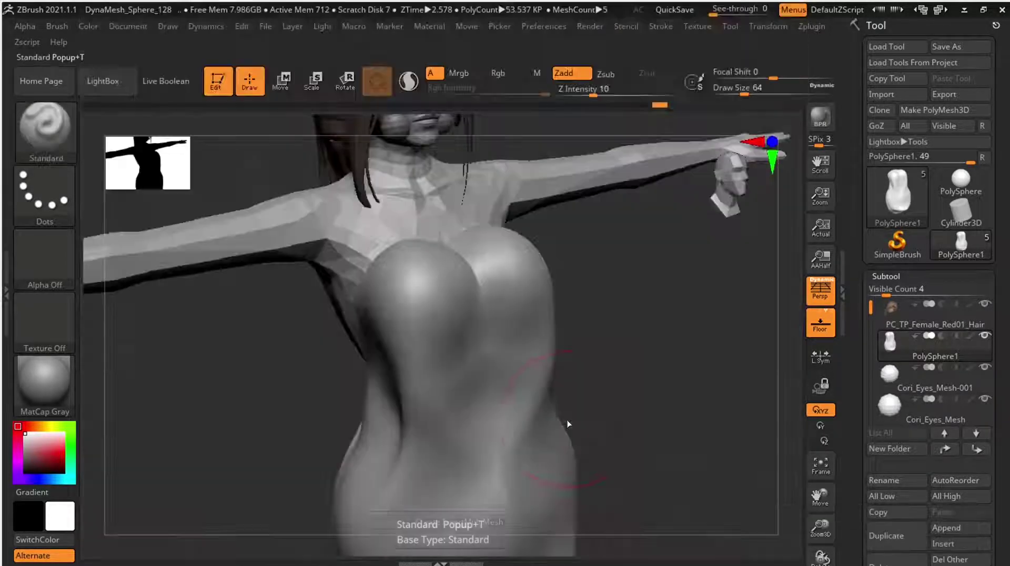
pyautogui.moveTo(422, 298); pyautogui.dragTo(426, 292)
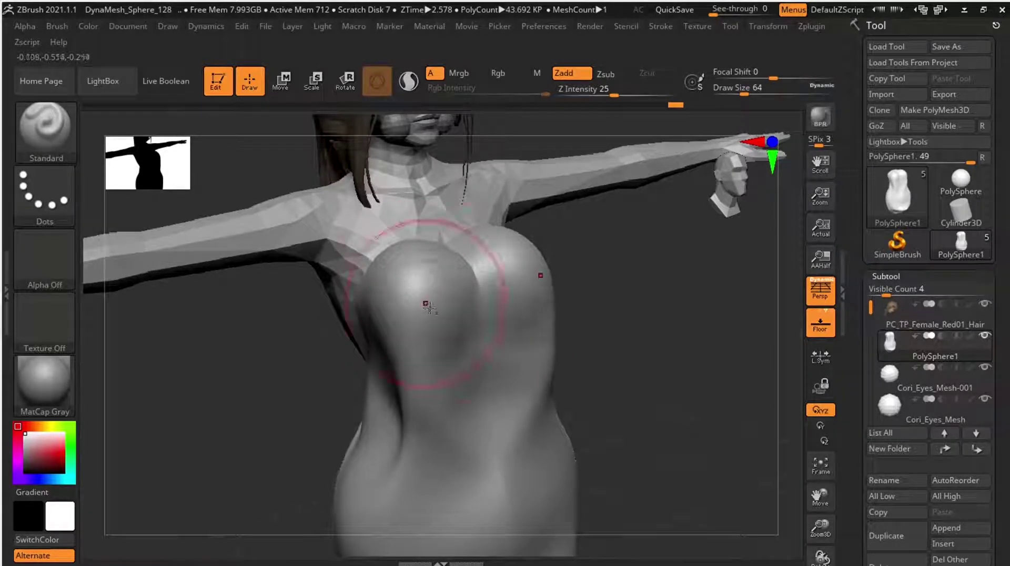
pyautogui.moveTo(429, 293)
pyautogui.mouseDown()
pyautogui.moveTo(431, 323)
pyautogui.moveTo(415, 289)
pyautogui.moveTo(403, 302)
pyautogui.mouseUp()
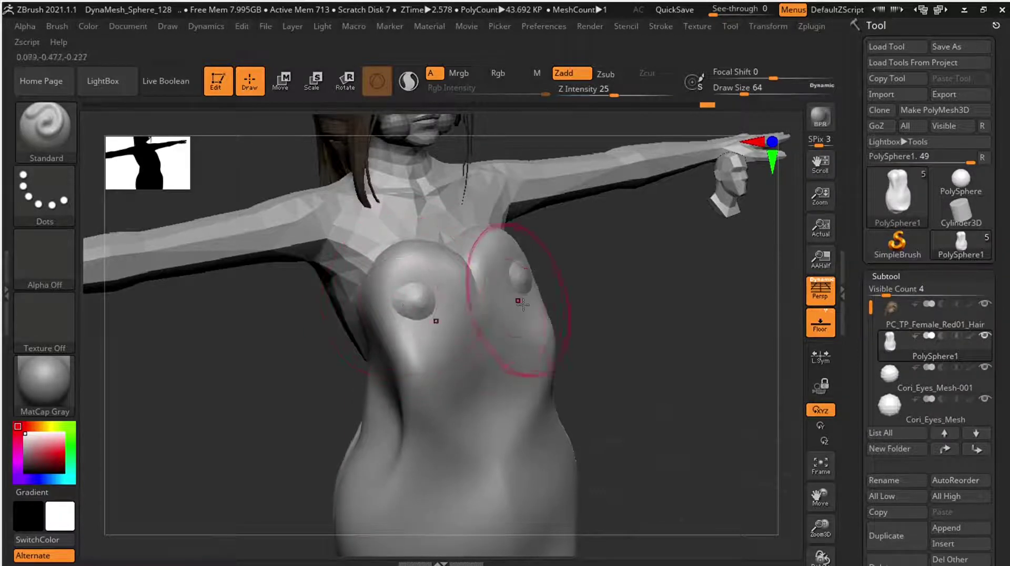
pyautogui.hotkey('ctrl', 'z')
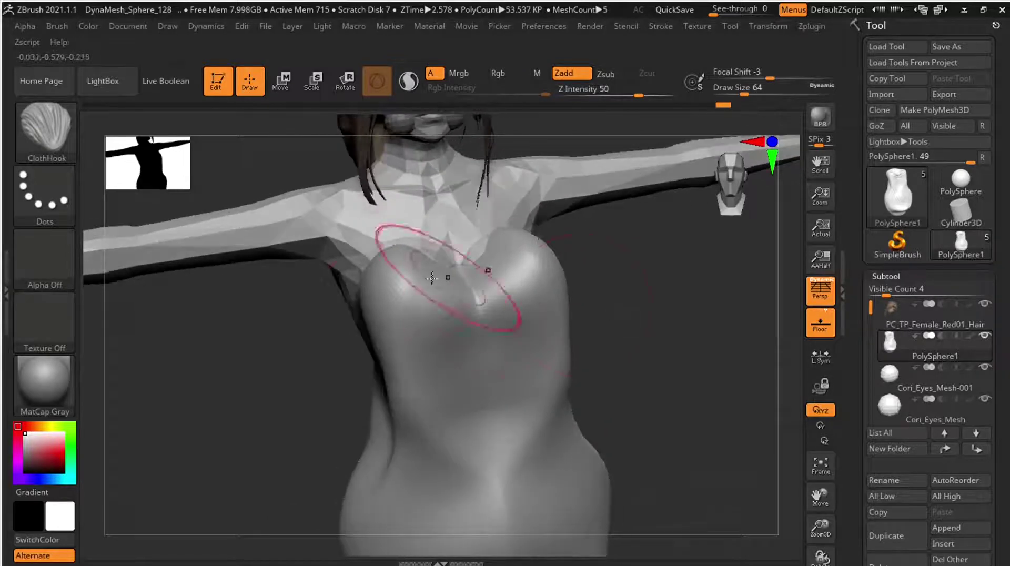
# - Stroke ClothHook folds across the bust, redo them, and rotate to inspect
pyautogui.moveTo(396, 259); pyautogui.dragTo(393, 265)
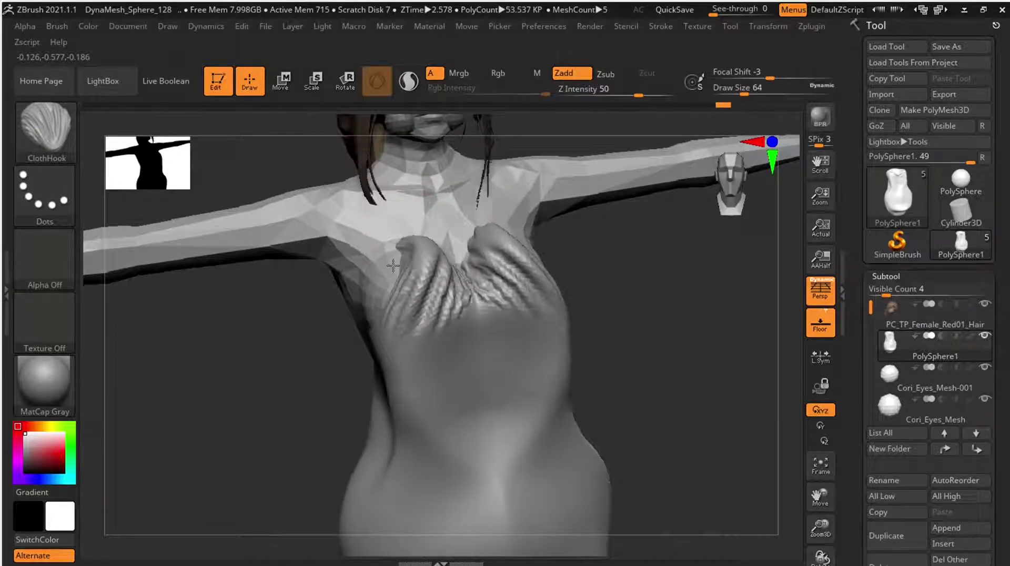
pyautogui.hotkey('ctrl', 'z')
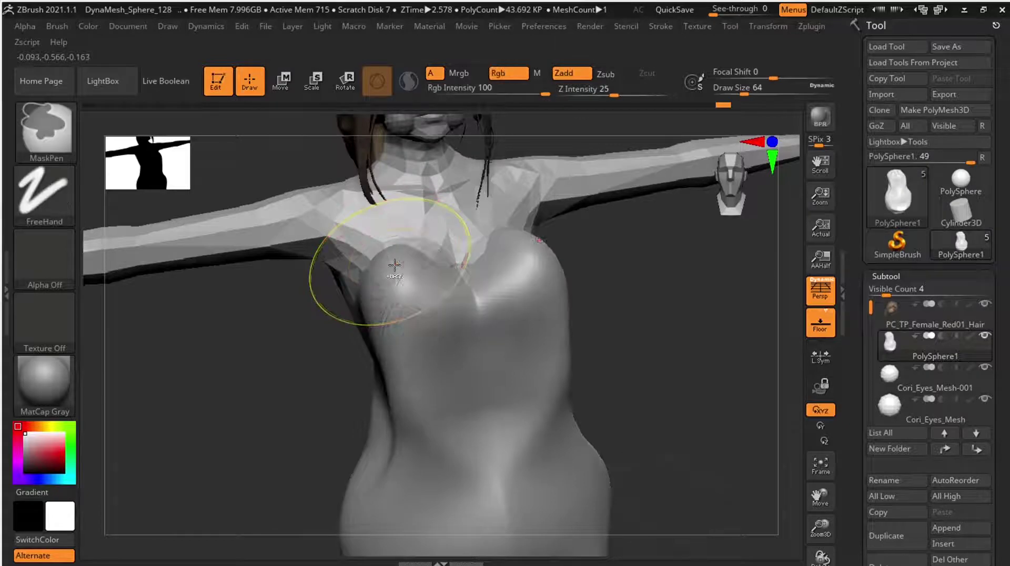
pyautogui.moveTo(383, 291); pyautogui.dragTo(387, 289)
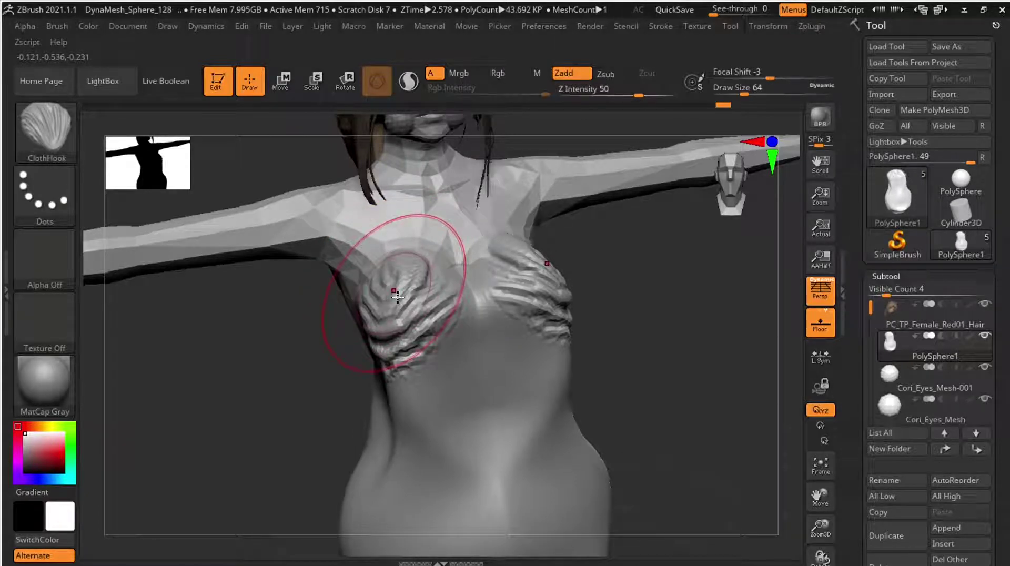
pyautogui.moveTo(643, 317)
pyautogui.mouseDown()
pyautogui.moveTo(628, 321)
pyautogui.moveTo(651, 325)
pyautogui.mouseUp()
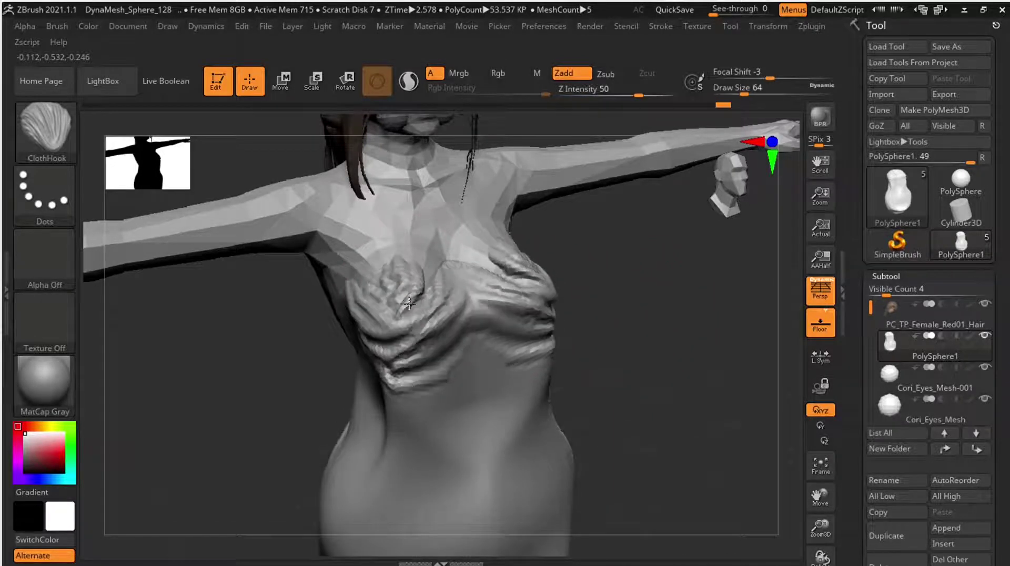
pyautogui.moveTo(631, 316)
pyautogui.mouseDown()
pyautogui.moveTo(618, 293)
pyautogui.moveTo(617, 329)
pyautogui.moveTo(638, 349)
pyautogui.moveTo(659, 297)
pyautogui.moveTo(676, 288)
pyautogui.moveTo(618, 327)
pyautogui.moveTo(623, 298)
pyautogui.moveTo(637, 292)
pyautogui.mouseUp()
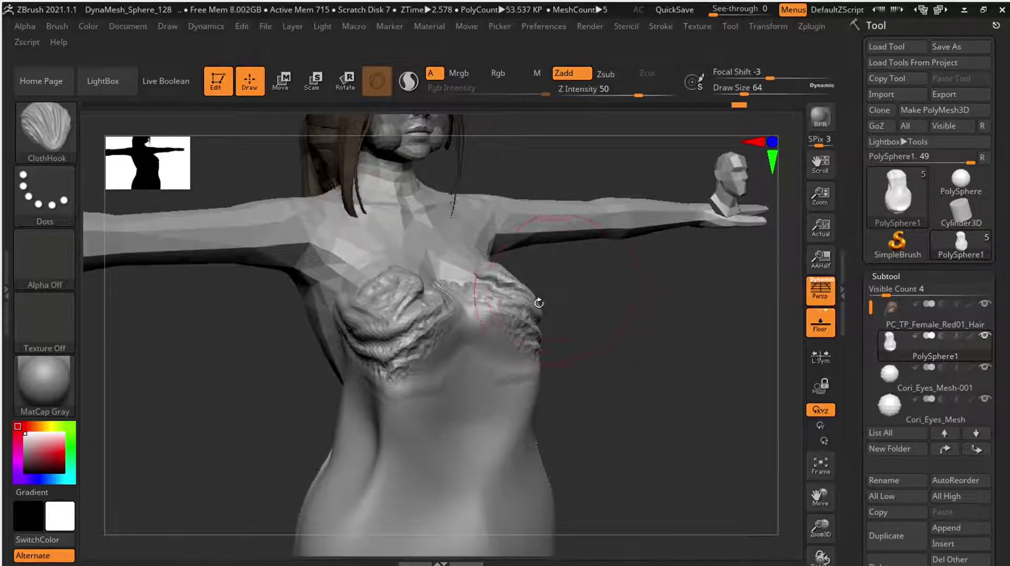
# - Choose the Layer brush and check the bust folds from front and side views
pyautogui.click(50, 130)
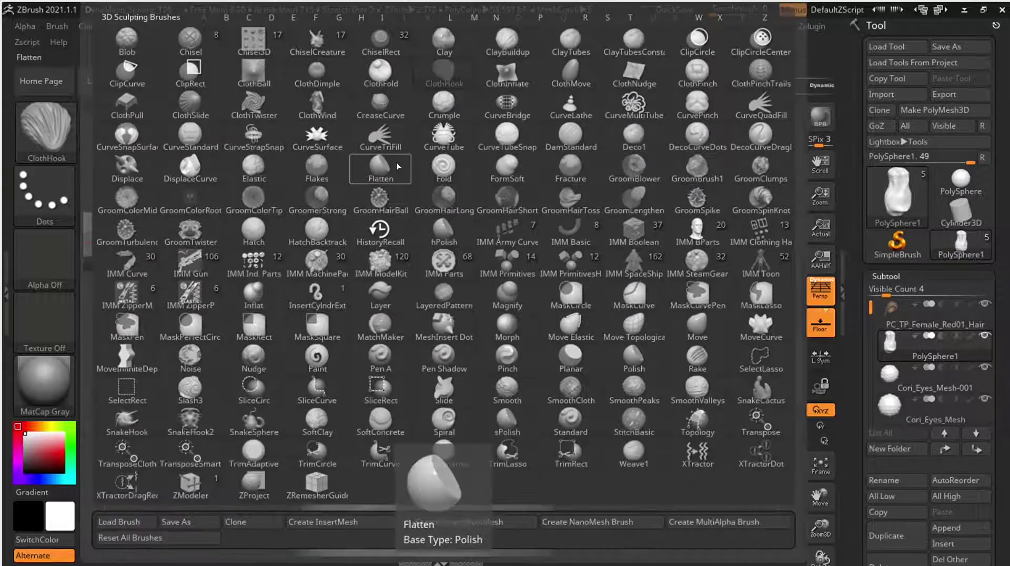
pyautogui.click(376, 296)
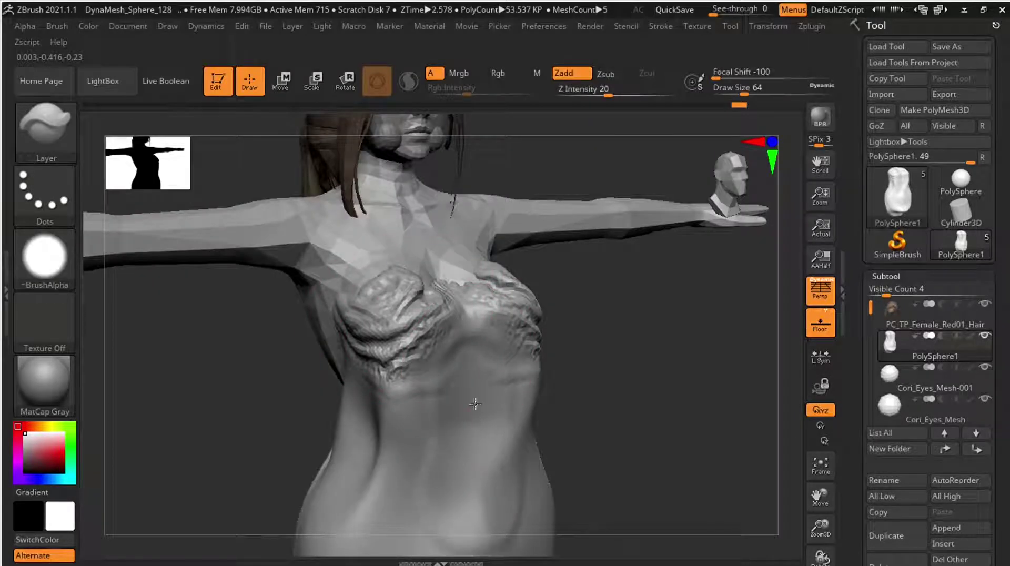
pyautogui.moveTo(646, 372); pyautogui.dragTo(604, 383)
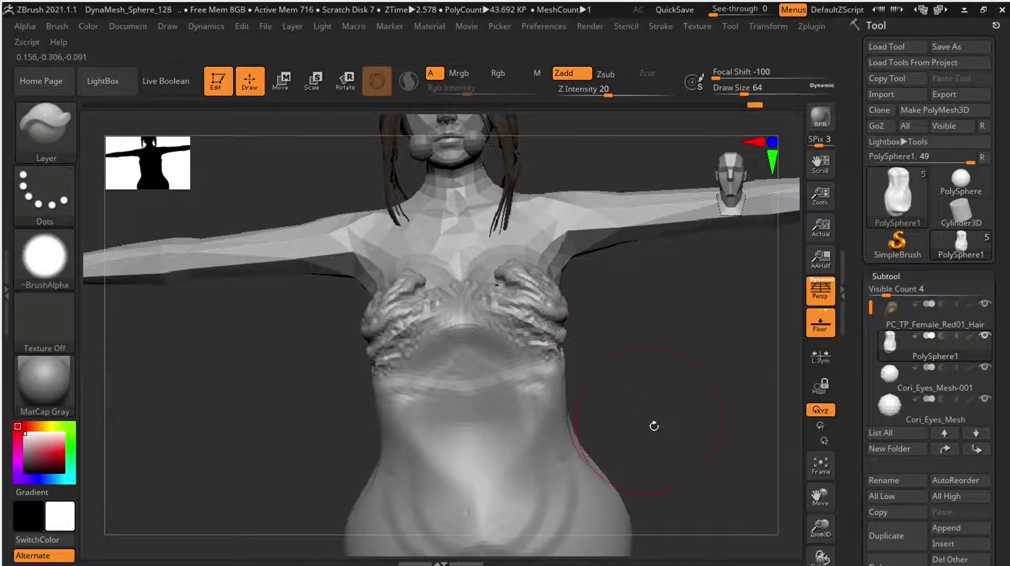
pyautogui.moveTo(654, 425); pyautogui.dragTo(607, 430)
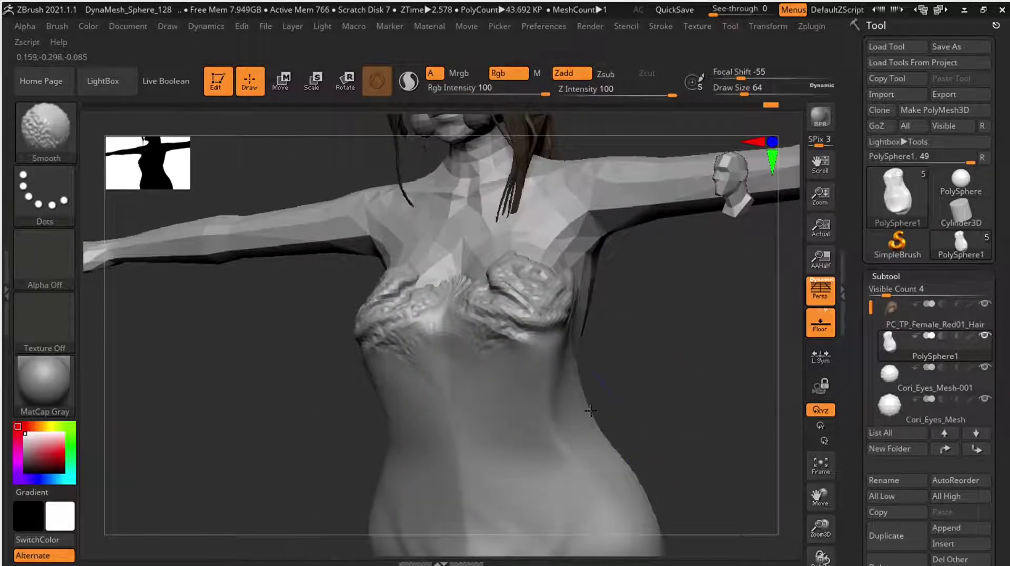
pyautogui.moveTo(620, 405)
pyautogui.mouseDown()
pyautogui.moveTo(694, 393)
pyautogui.moveTo(793, 333)
pyautogui.moveTo(776, 390)
pyautogui.moveTo(637, 391)
pyautogui.mouseUp()
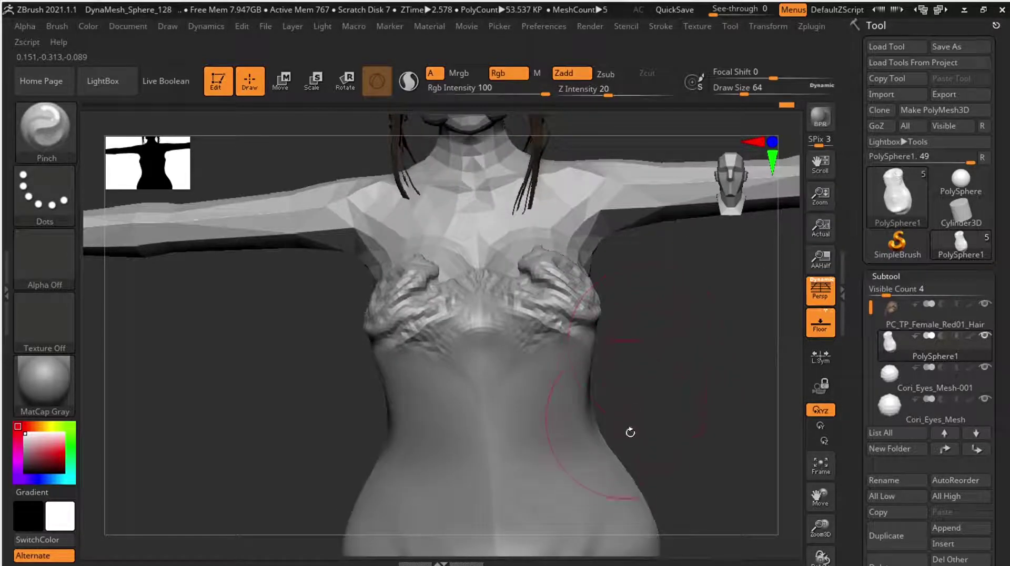
pyautogui.moveTo(630, 432)
pyautogui.mouseDown()
pyautogui.moveTo(643, 394)
pyautogui.moveTo(625, 424)
pyautogui.mouseUp()
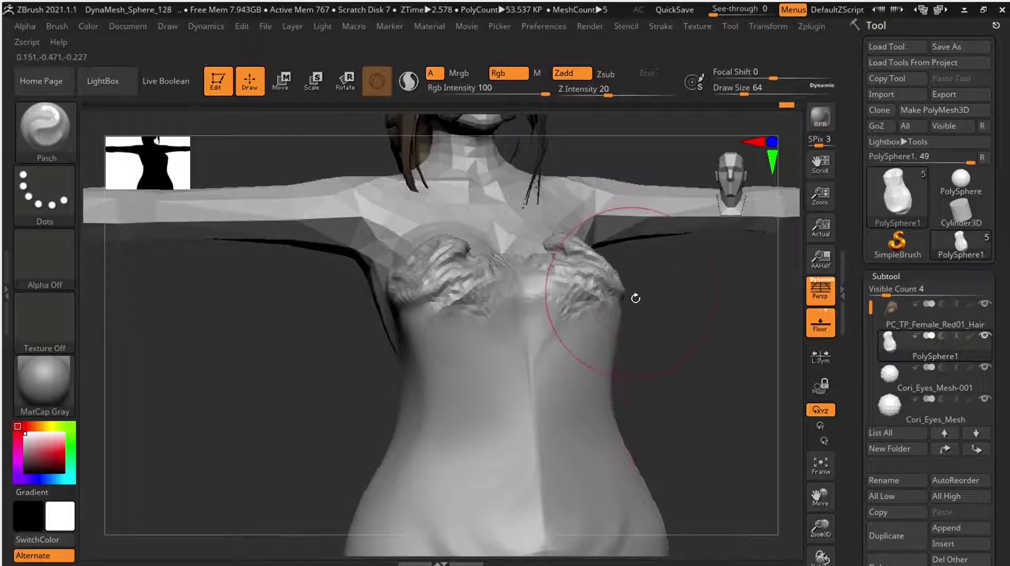
pyautogui.moveTo(818, 199)
pyautogui.mouseDown()
pyautogui.moveTo(606, 301)
pyautogui.moveTo(605, 358)
pyautogui.moveTo(560, 361)
pyautogui.moveTo(601, 329)
pyautogui.moveTo(586, 363)
pyautogui.moveTo(569, 358)
pyautogui.moveTo(579, 333)
pyautogui.moveTo(597, 331)
pyautogui.moveTo(600, 312)
pyautogui.mouseUp()
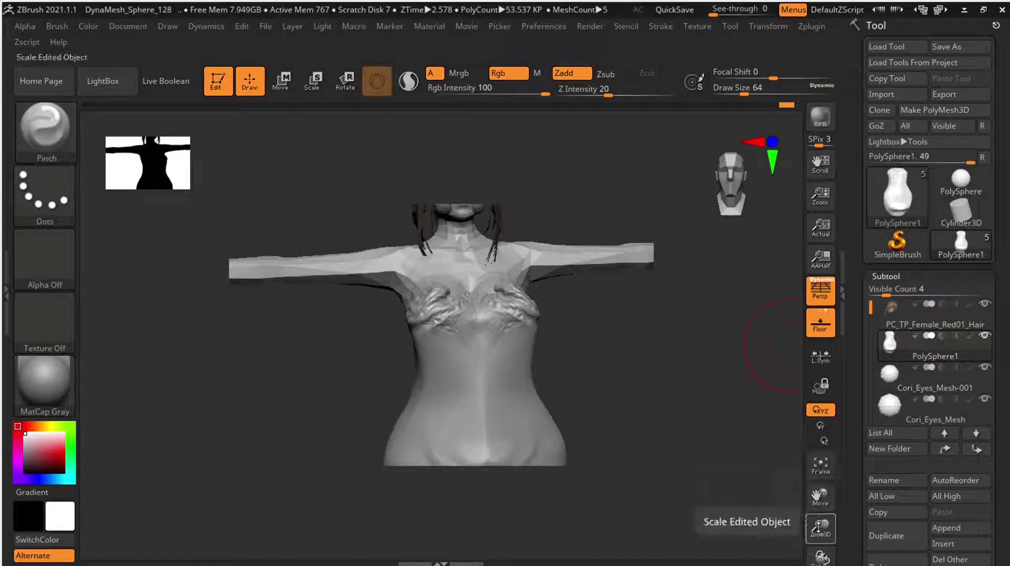
# - Zoom out to the whole figure, then frame the dress torso close up
pyautogui.moveTo(820, 526)
pyautogui.mouseDown()
pyautogui.moveTo(809, 502)
pyautogui.moveTo(809, 523)
pyautogui.mouseUp()
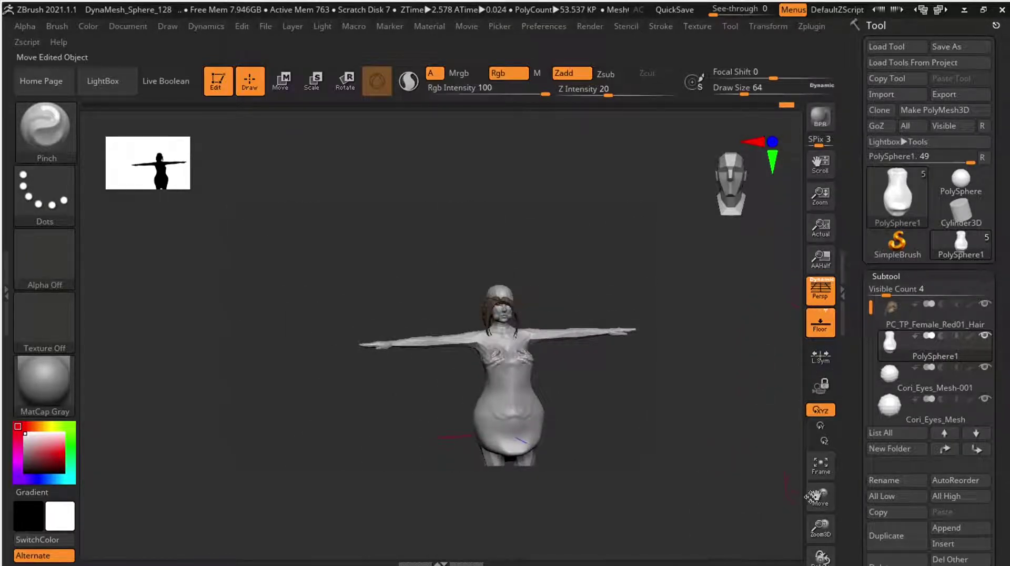
pyautogui.moveTo(809, 497); pyautogui.dragTo(817, 471)
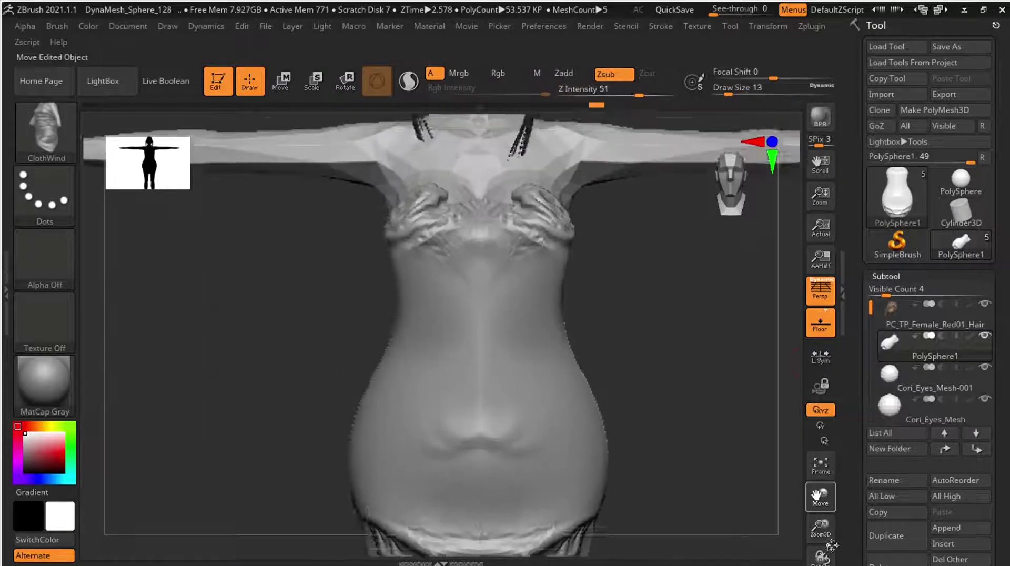
pyautogui.moveTo(831, 544); pyautogui.dragTo(833, 538)
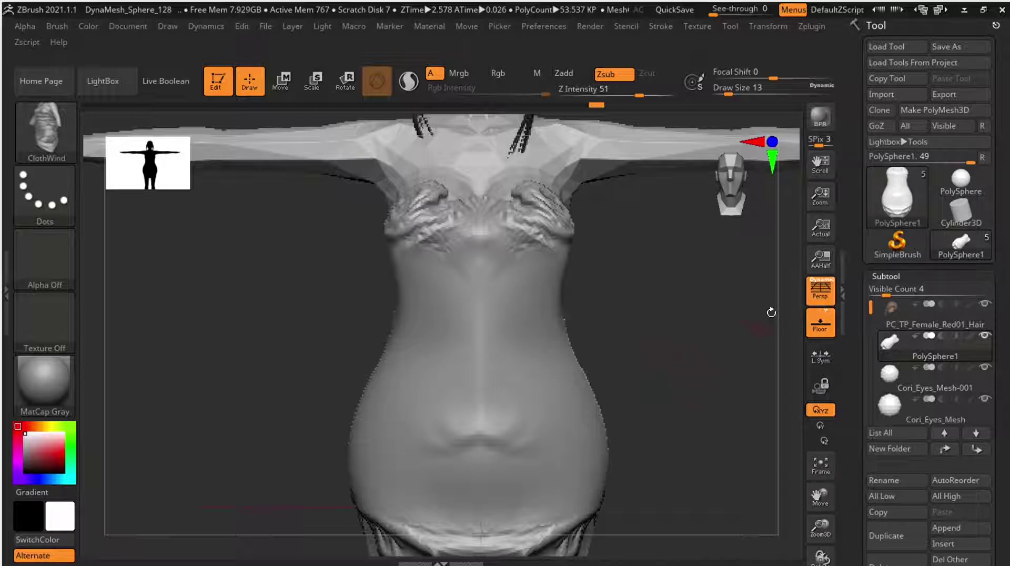
pyautogui.moveTo(820, 496); pyautogui.dragTo(842, 487)
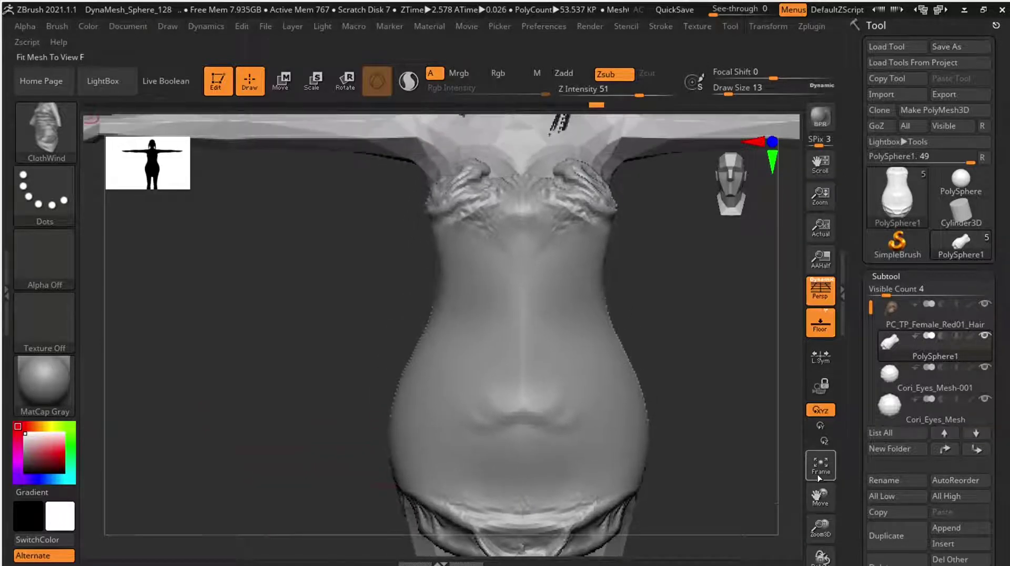
# - Twist ClothTwister folds down the dress front and belly, then view from three-quarter
pyautogui.click(45, 144)
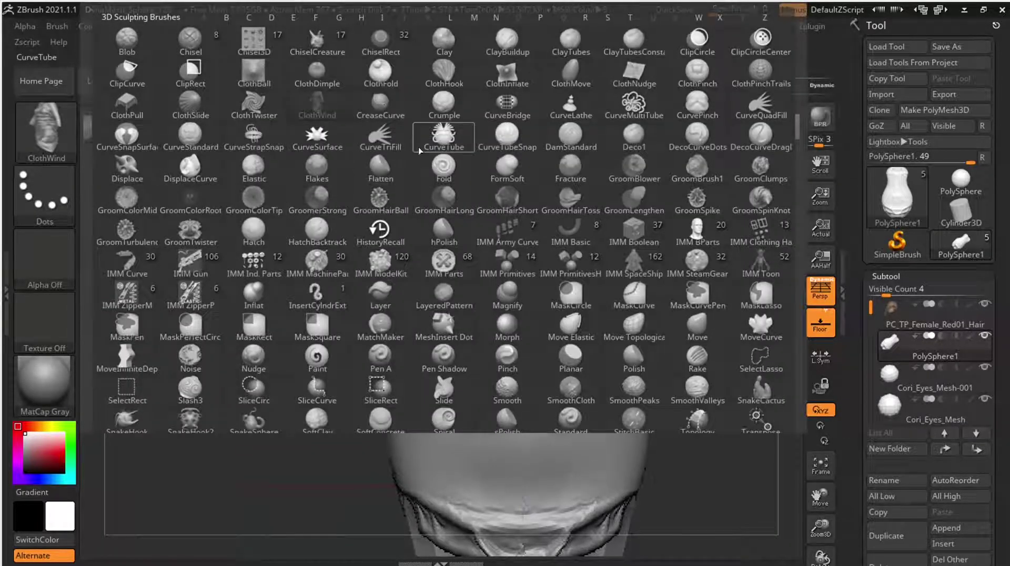
pyautogui.click(425, 80)
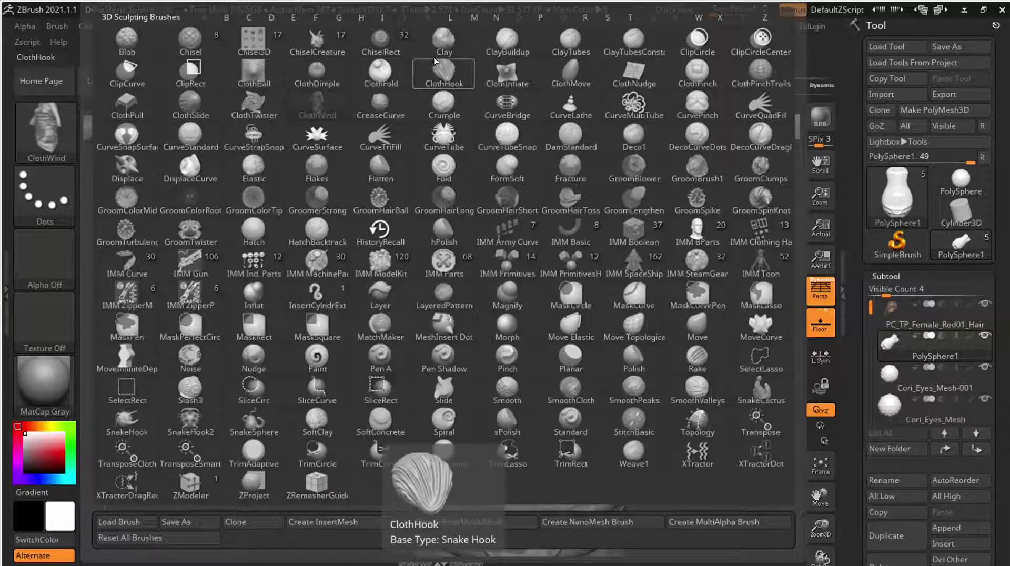
pyautogui.click(383, 66)
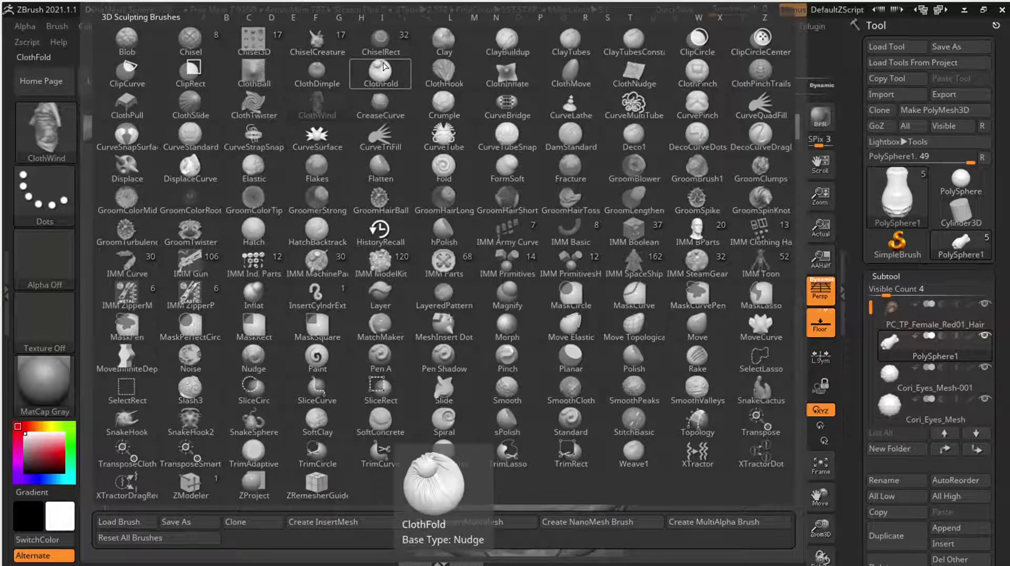
pyautogui.click(256, 108)
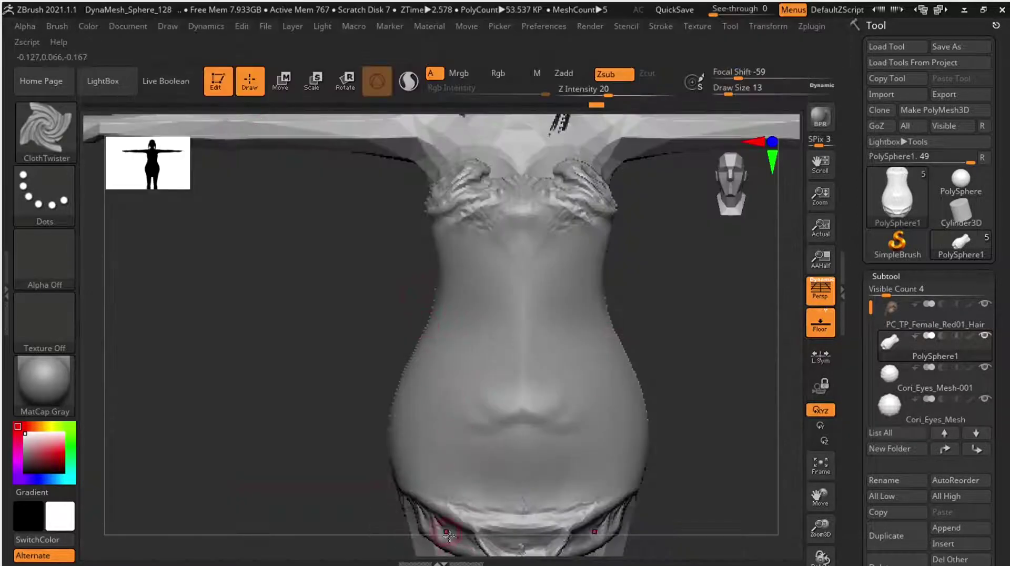
pyautogui.moveTo(464, 509)
pyautogui.mouseDown()
pyautogui.moveTo(616, 501)
pyautogui.moveTo(514, 407)
pyautogui.mouseUp()
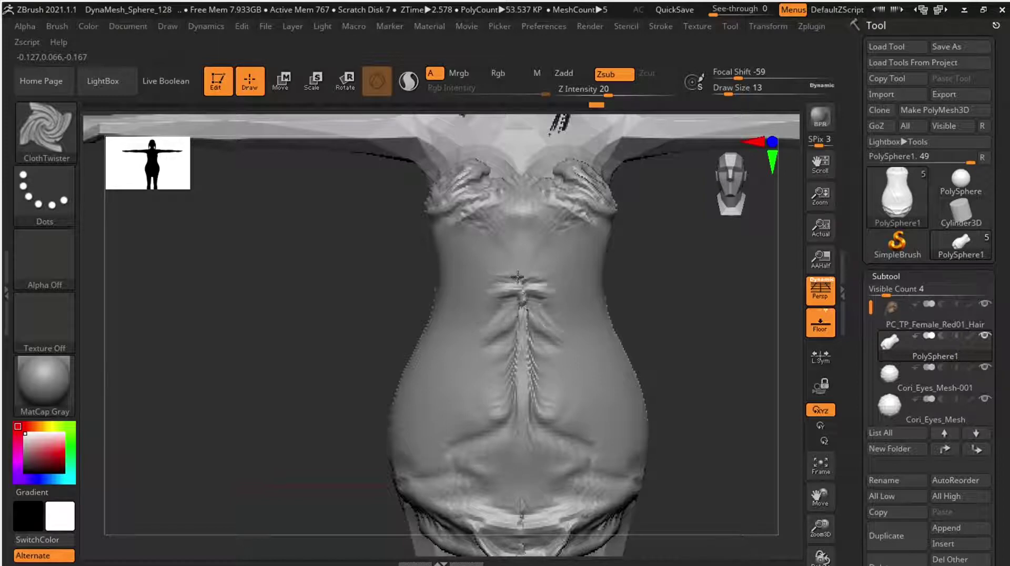
pyautogui.moveTo(518, 277); pyautogui.dragTo(514, 239)
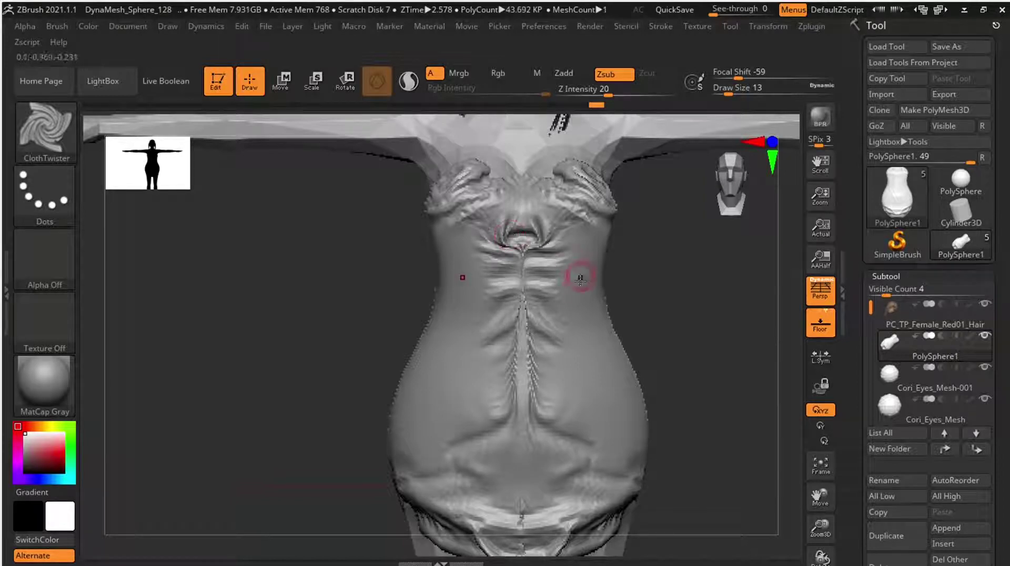
pyautogui.moveTo(702, 351)
pyautogui.mouseDown()
pyautogui.moveTo(705, 386)
pyautogui.moveTo(670, 369)
pyautogui.moveTo(737, 345)
pyautogui.moveTo(696, 342)
pyautogui.moveTo(712, 360)
pyautogui.moveTo(690, 344)
pyautogui.moveTo(709, 351)
pyautogui.moveTo(672, 371)
pyautogui.mouseUp()
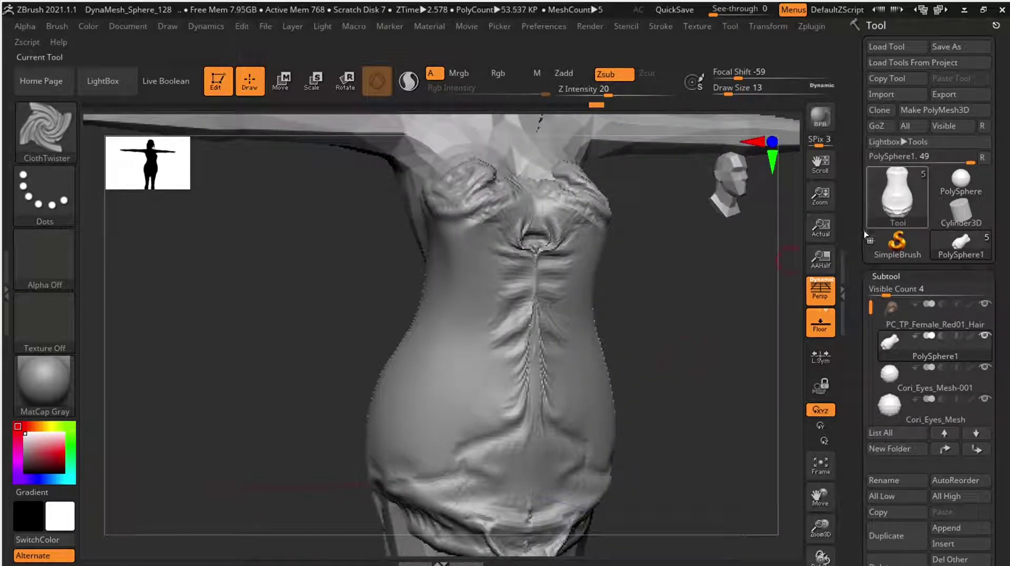
pyautogui.moveTo(821, 504)
pyautogui.mouseDown()
pyautogui.moveTo(819, 428)
pyautogui.moveTo(815, 497)
pyautogui.moveTo(803, 500)
pyautogui.mouseUp()
pyautogui.moveTo(715, 417)
pyautogui.mouseDown()
pyautogui.moveTo(652, 356)
pyautogui.moveTo(701, 396)
pyautogui.moveTo(689, 378)
pyautogui.moveTo(745, 381)
pyautogui.moveTo(761, 408)
pyautogui.mouseUp()
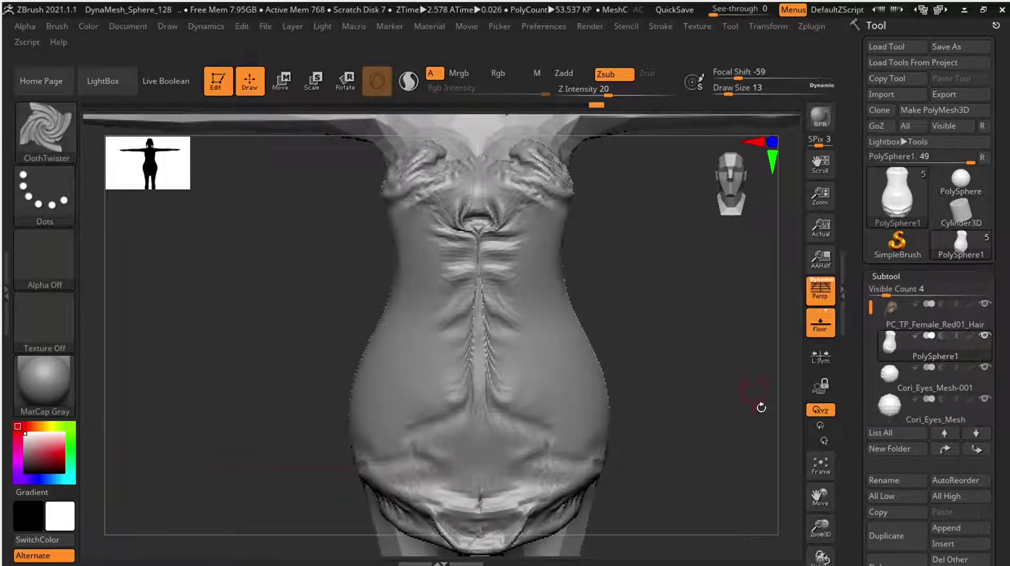
pyautogui.moveTo(820, 494); pyautogui.dragTo(818, 420)
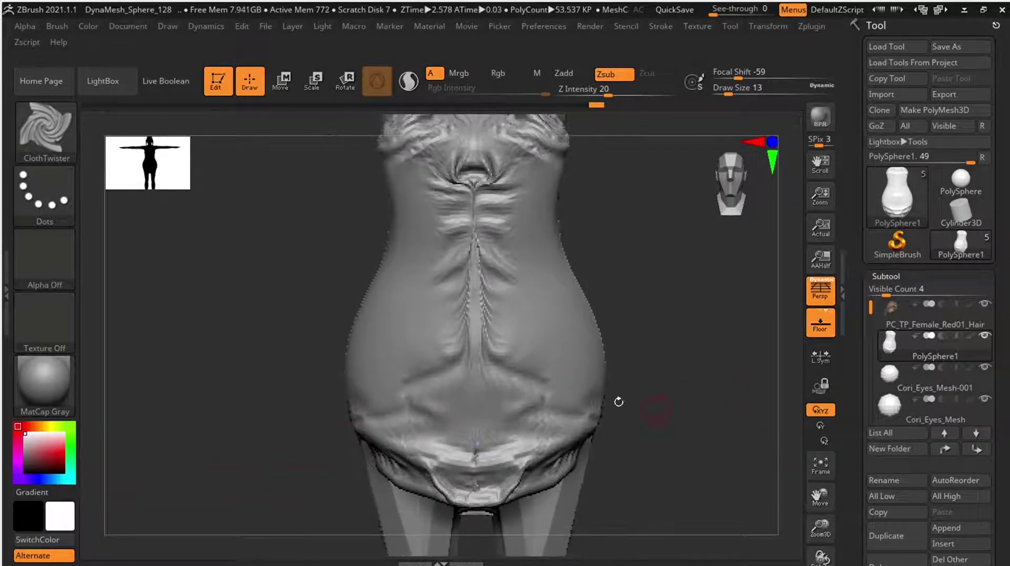
# - With ClothFold at size about 200 and strength 73, reshape the hem and tuck its centre
pyautogui.press('b')
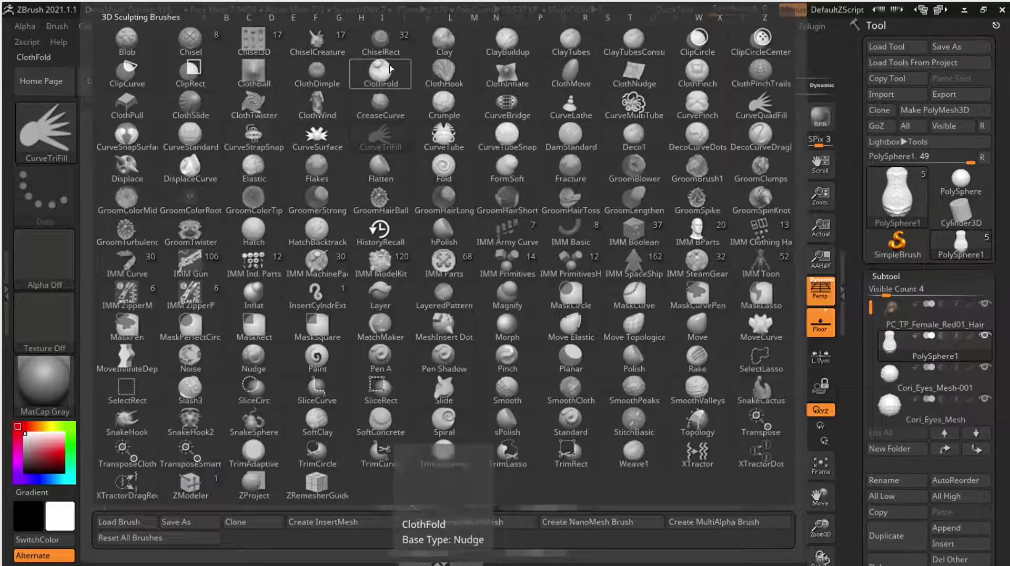
pyautogui.click(382, 73)
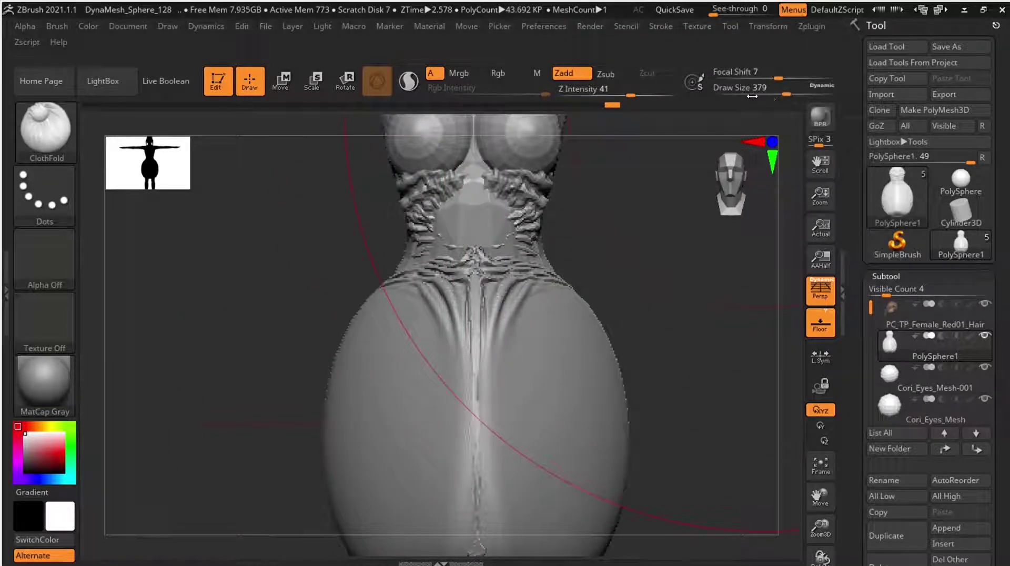
pyautogui.moveTo(752, 95); pyautogui.dragTo(769, 92)
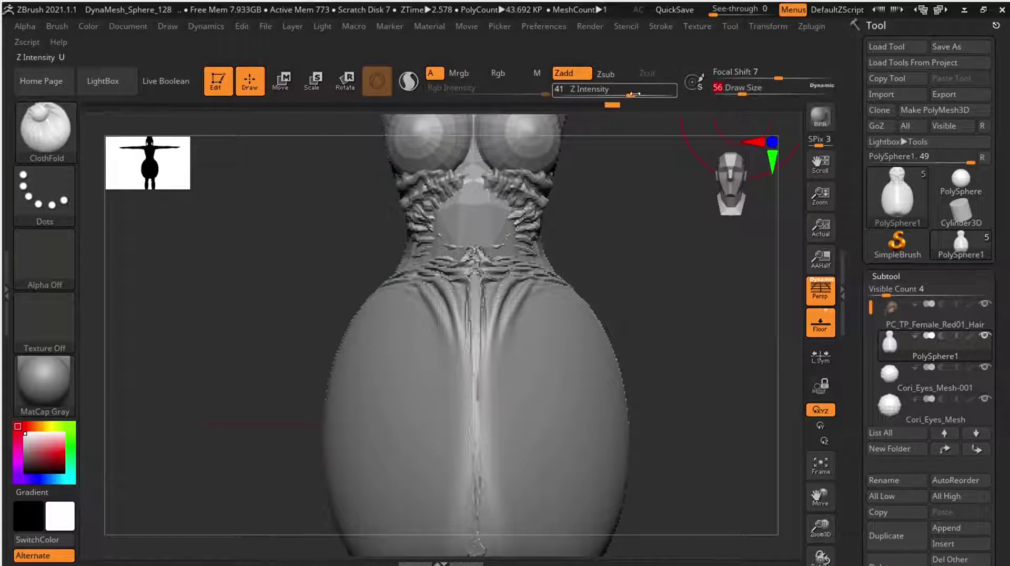
pyautogui.moveTo(635, 94); pyautogui.dragTo(655, 95)
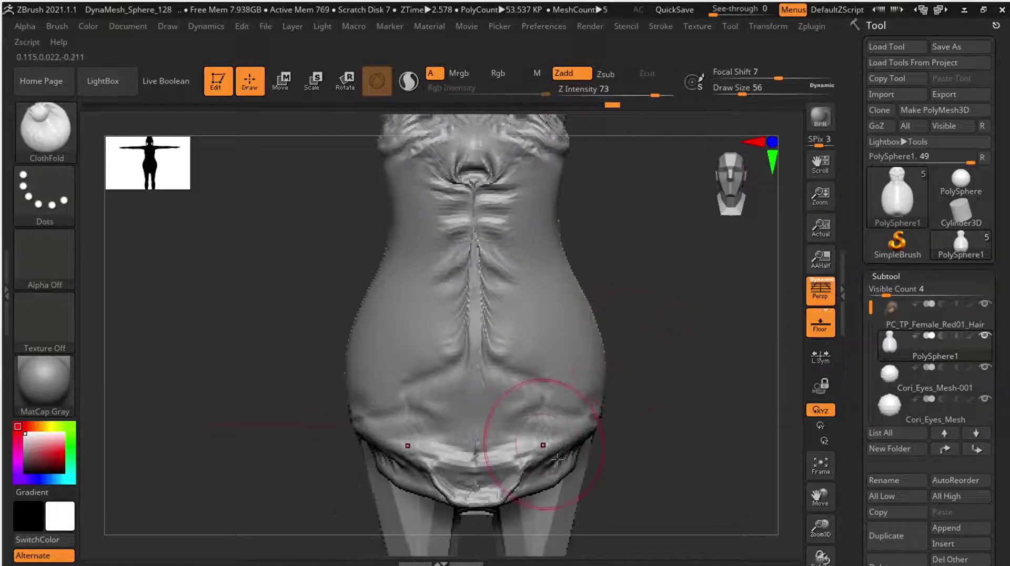
pyautogui.moveTo(557, 459)
pyautogui.mouseDown()
pyautogui.moveTo(590, 474)
pyautogui.moveTo(639, 421)
pyautogui.moveTo(725, 407)
pyautogui.mouseUp()
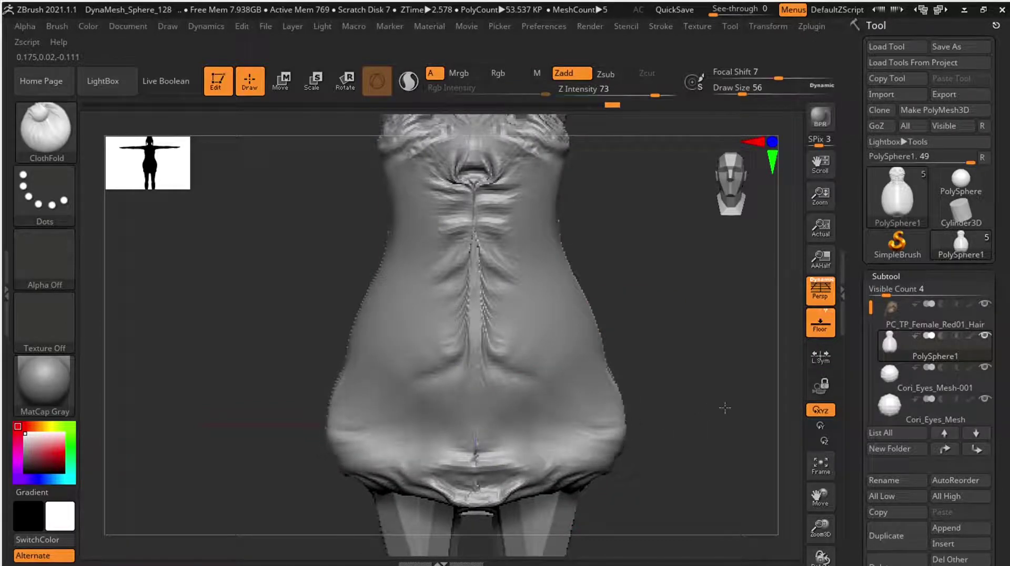
pyautogui.moveTo(612, 435); pyautogui.dragTo(713, 448)
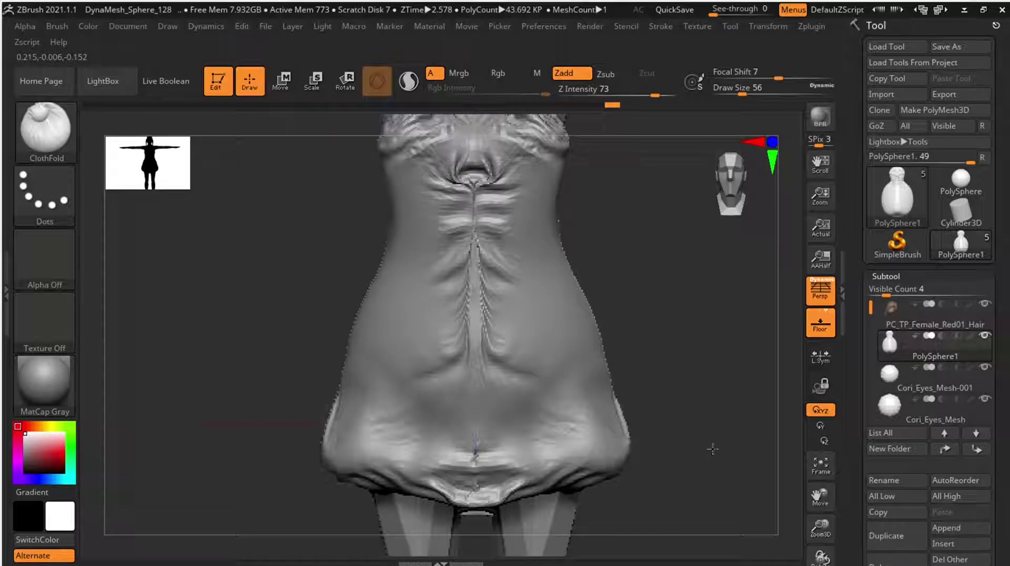
pyautogui.moveTo(570, 450); pyautogui.dragTo(683, 431)
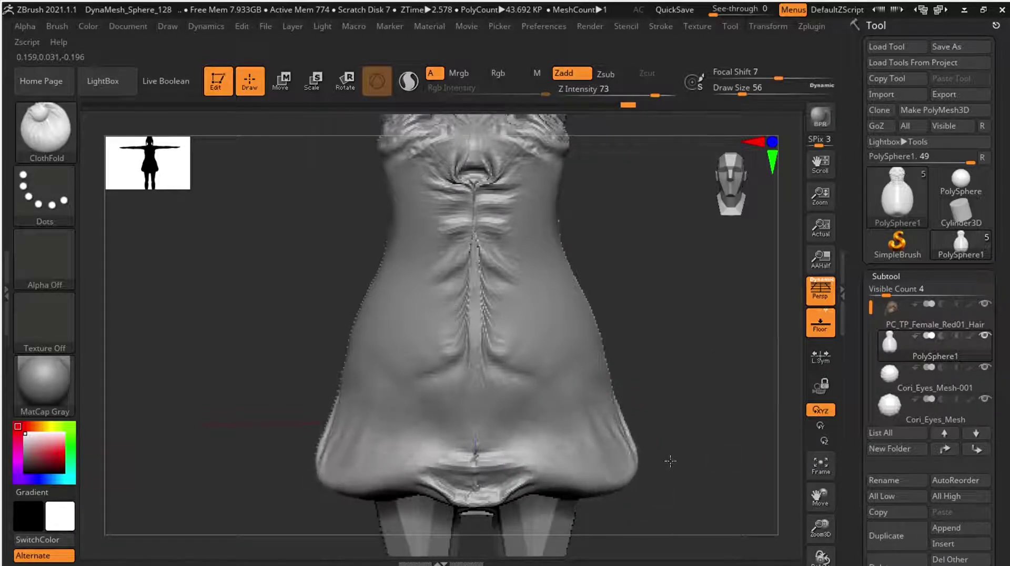
pyautogui.moveTo(608, 428)
pyautogui.mouseDown()
pyautogui.moveTo(507, 445)
pyautogui.moveTo(529, 469)
pyautogui.mouseUp()
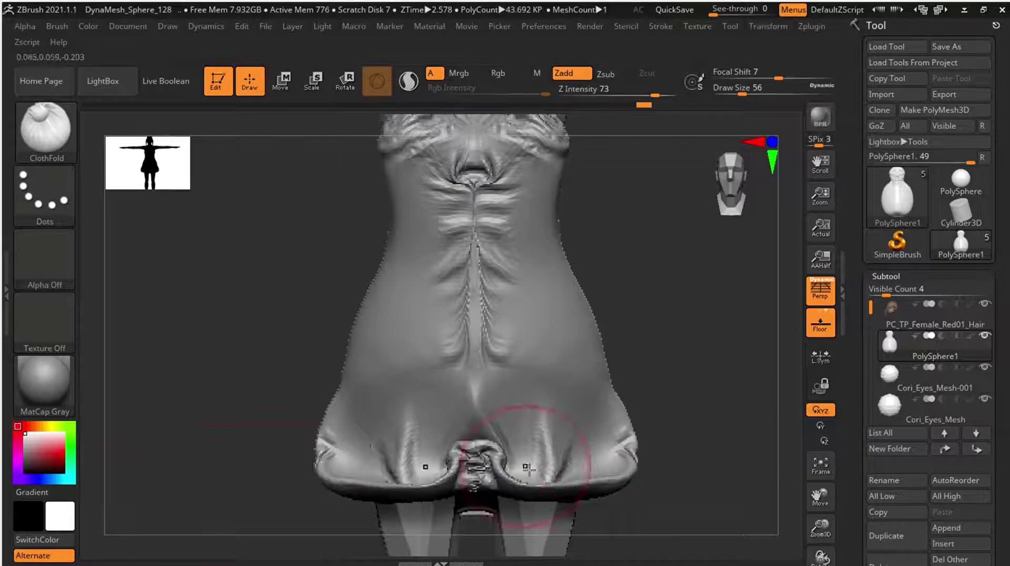
# - Round the hem tip, fold the left edge, and reshape waist fold marks and hem corners
pyautogui.moveTo(676, 393); pyautogui.dragTo(738, 376)
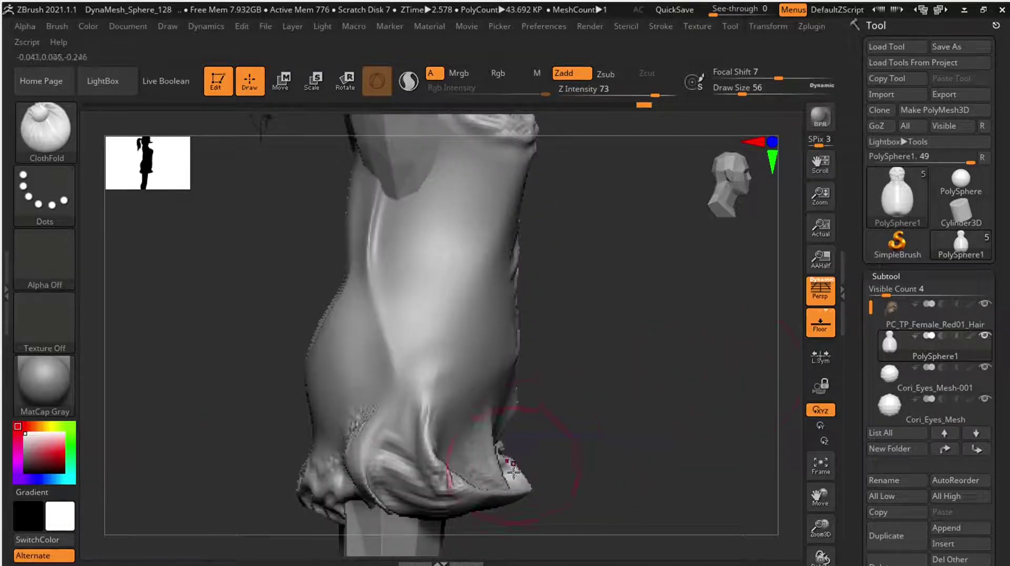
pyautogui.moveTo(545, 487); pyautogui.dragTo(551, 491)
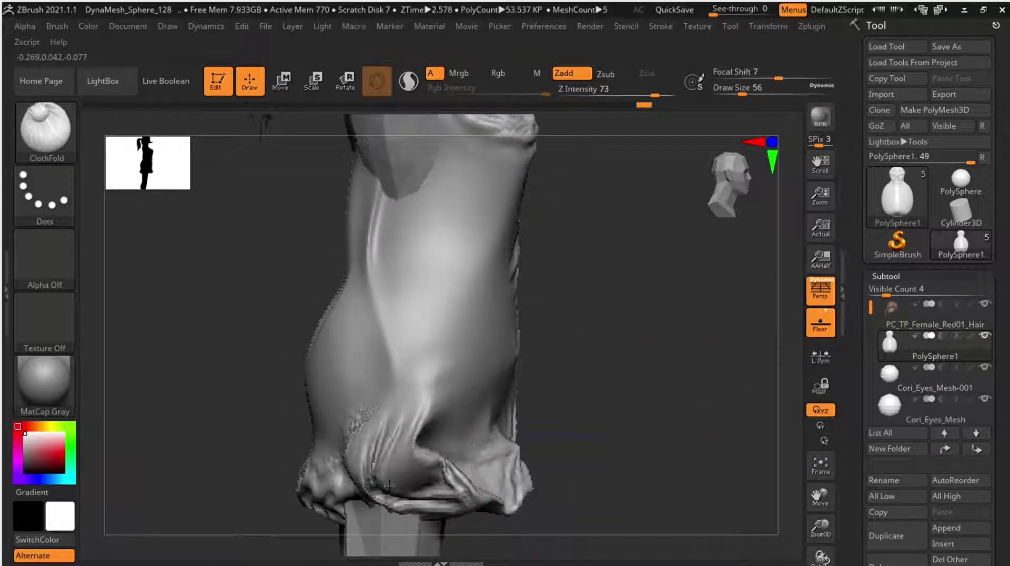
pyautogui.moveTo(426, 472); pyautogui.dragTo(323, 481)
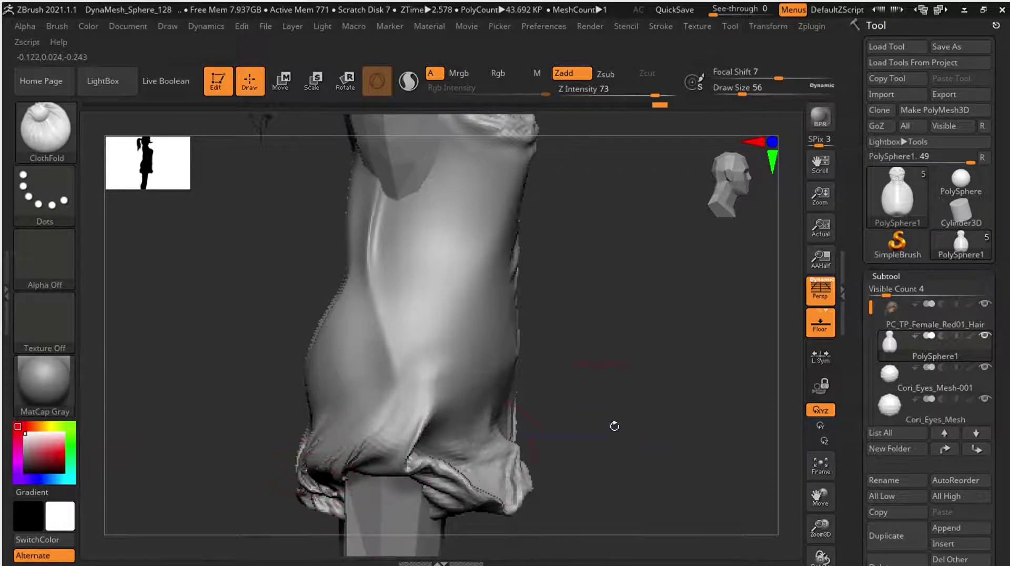
pyautogui.moveTo(614, 426); pyautogui.dragTo(473, 399)
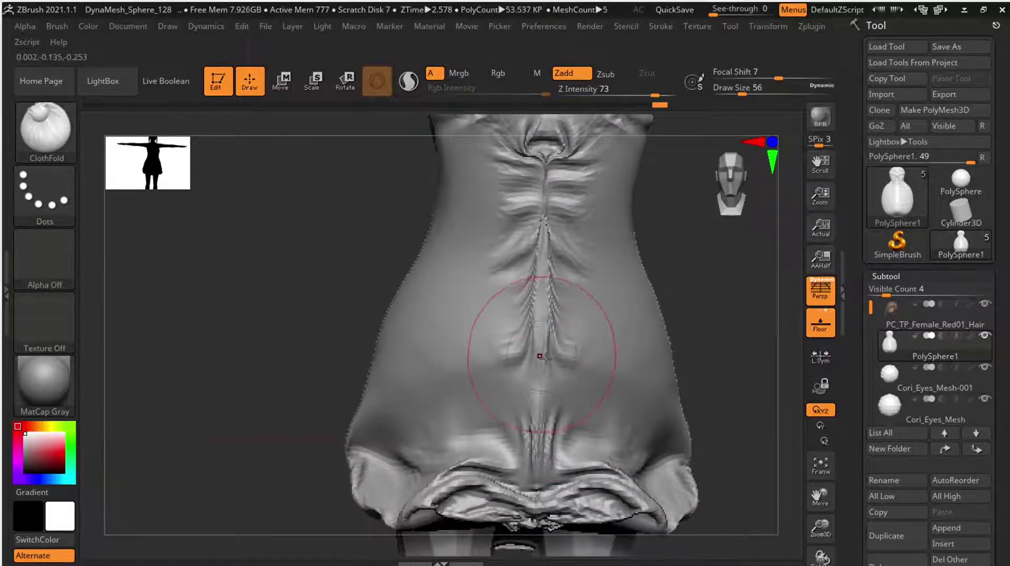
pyautogui.moveTo(545, 357)
pyautogui.mouseDown()
pyautogui.moveTo(629, 446)
pyautogui.moveTo(689, 465)
pyautogui.mouseUp()
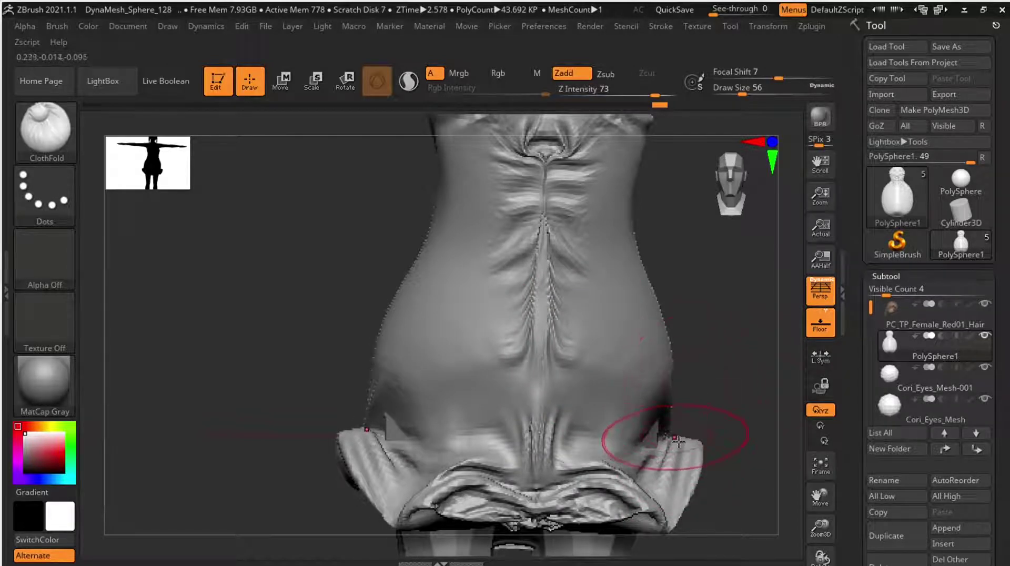
pyautogui.moveTo(683, 435); pyautogui.dragTo(679, 441)
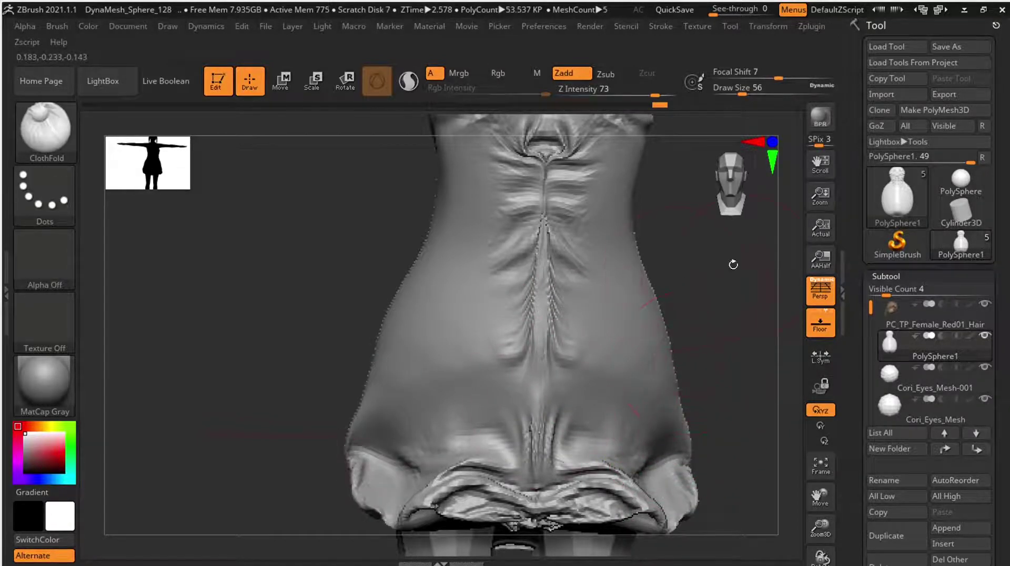
pyautogui.moveTo(828, 502); pyautogui.dragTo(778, 400)
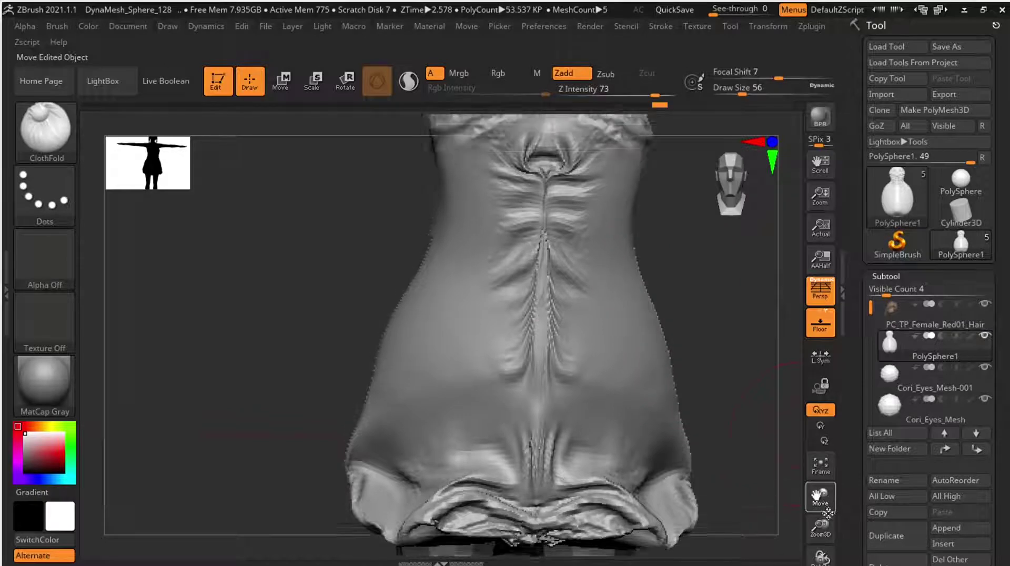
pyautogui.keyDown('shift'); pyautogui.moveTo(451, 376); pyautogui.dragTo(457, 380); pyautogui.keyUp('shift')
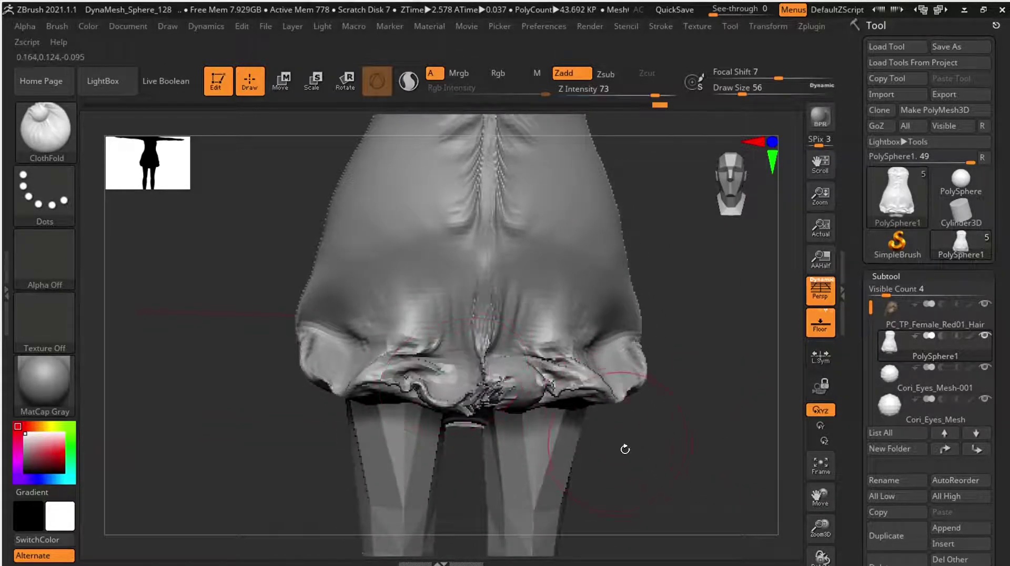
# - Re-sculpt the hem side, widen the skirt, and smooth the right and lower-right folds
pyautogui.moveTo(625, 448); pyautogui.dragTo(675, 451)
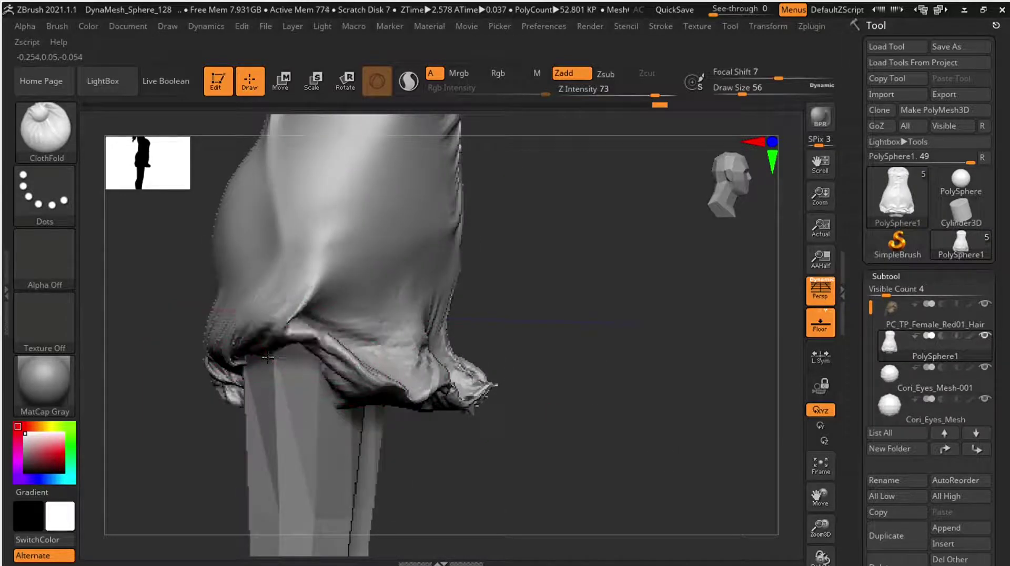
pyautogui.moveTo(268, 358); pyautogui.dragTo(247, 336)
pyautogui.moveTo(578, 363)
pyautogui.mouseDown()
pyautogui.moveTo(483, 364)
pyautogui.moveTo(489, 374)
pyautogui.moveTo(518, 344)
pyautogui.moveTo(509, 323)
pyautogui.moveTo(486, 437)
pyautogui.mouseUp()
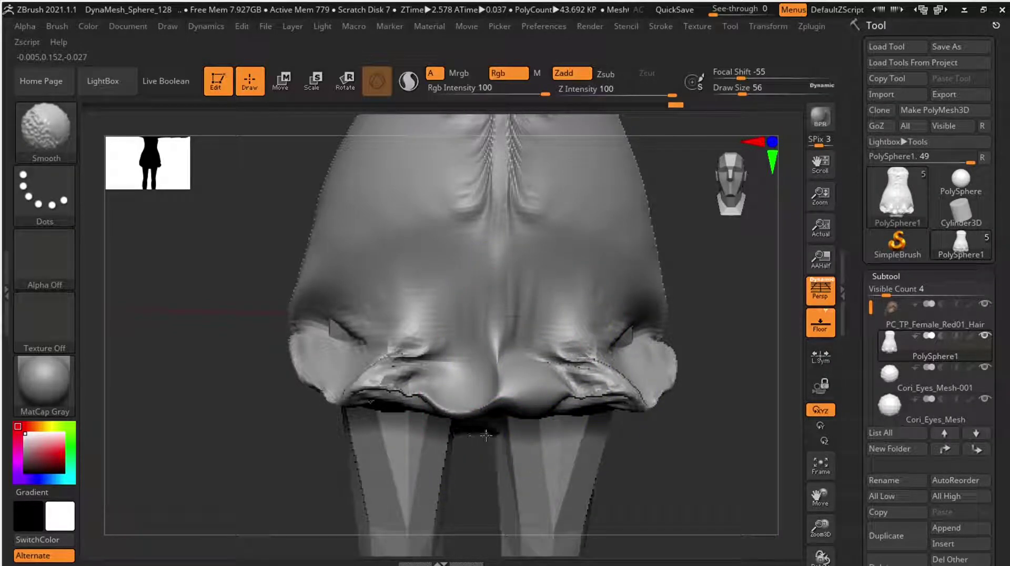
pyautogui.keyDown('shift'); pyautogui.moveTo(458, 438); pyautogui.dragTo(405, 384); pyautogui.keyUp('shift')
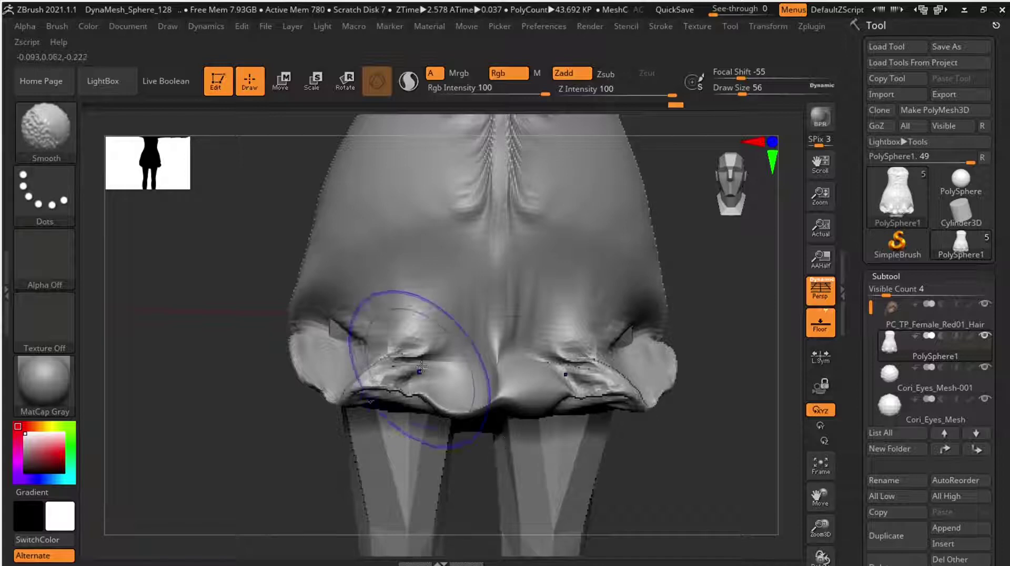
pyautogui.moveTo(608, 395); pyautogui.dragTo(665, 402)
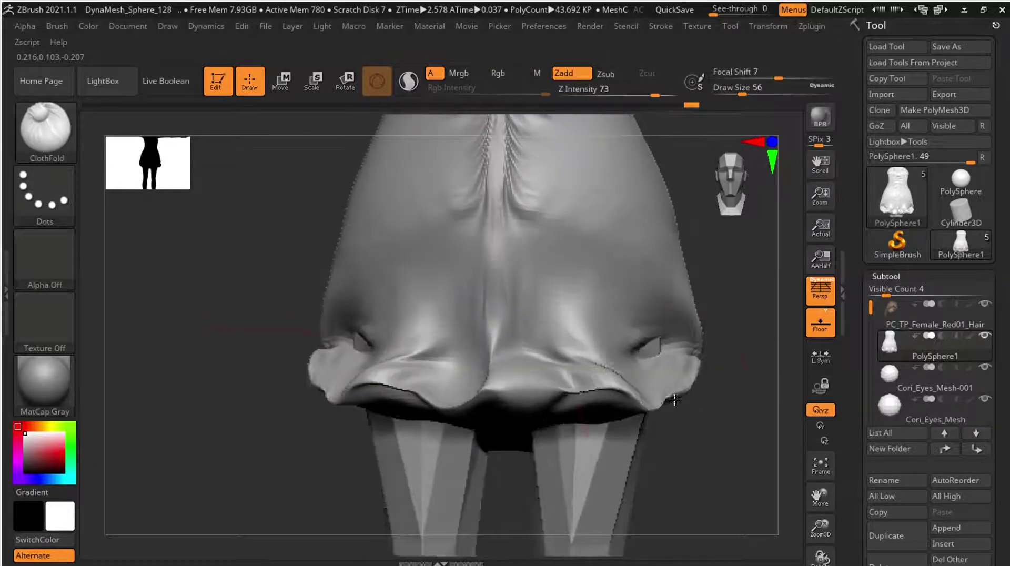
pyautogui.keyDown('shift'); pyautogui.moveTo(654, 347); pyautogui.dragTo(650, 353); pyautogui.keyUp('shift')
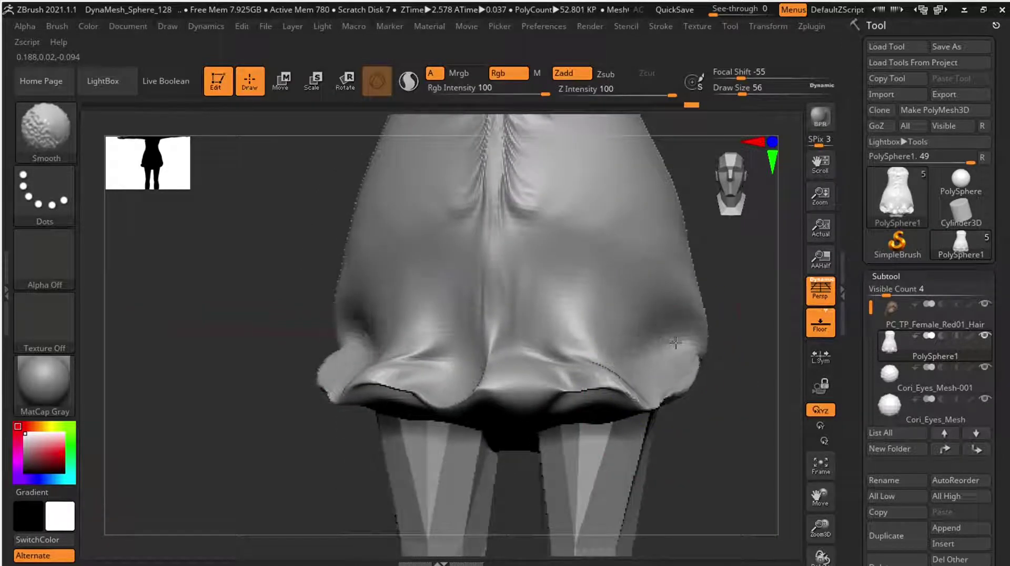
pyautogui.moveTo(670, 451); pyautogui.dragTo(725, 424)
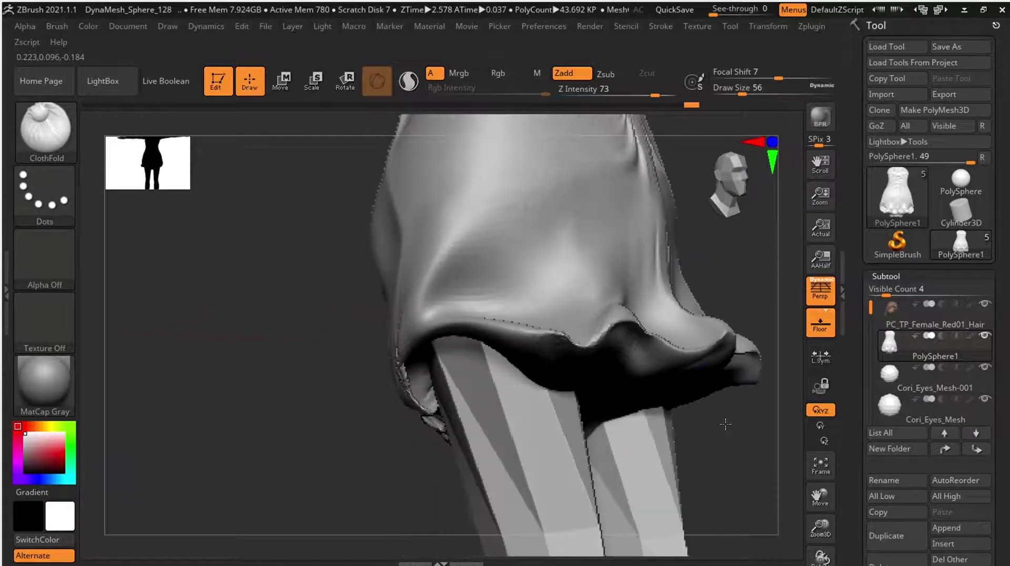
pyautogui.press('shift')
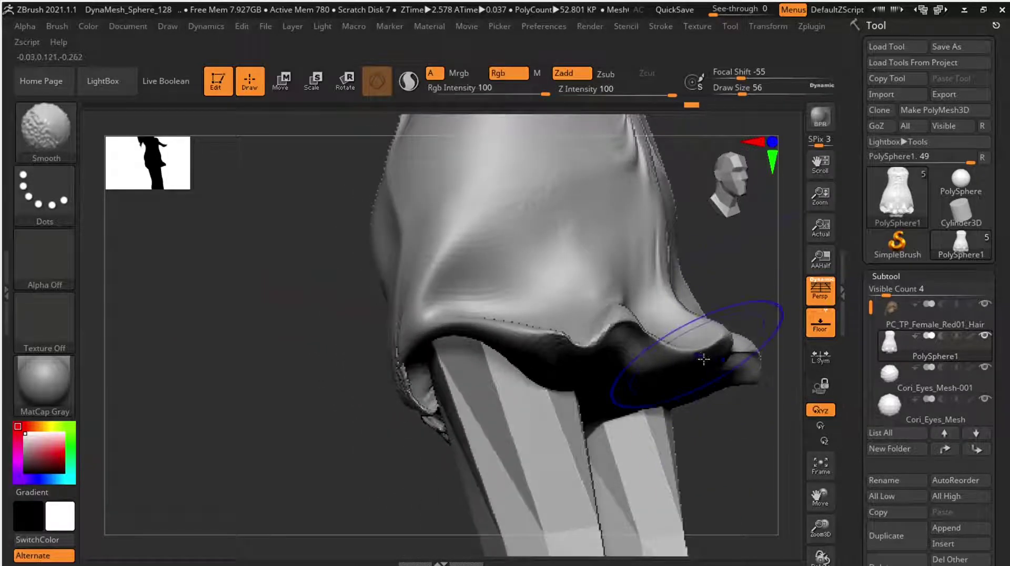
pyautogui.keyDown('shift'); pyautogui.moveTo(703, 359); pyautogui.dragTo(742, 365); pyautogui.keyUp('shift')
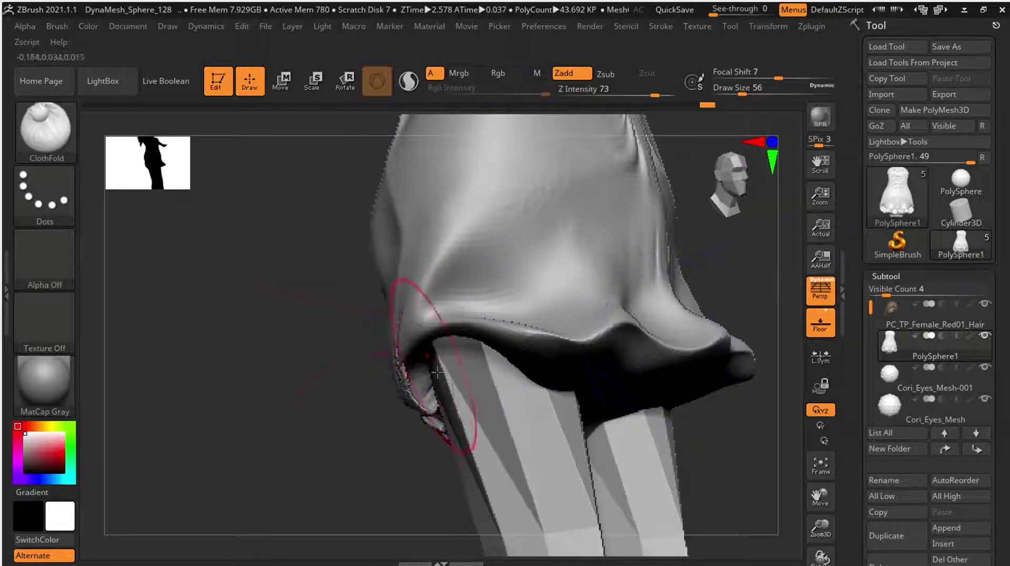
# - Pull extra cloth folds into the skirt bottom and smooth the rough ones
pyautogui.moveTo(406, 361)
pyautogui.mouseDown()
pyautogui.moveTo(577, 456)
pyautogui.moveTo(718, 380)
pyautogui.mouseUp()
pyautogui.press('shift')
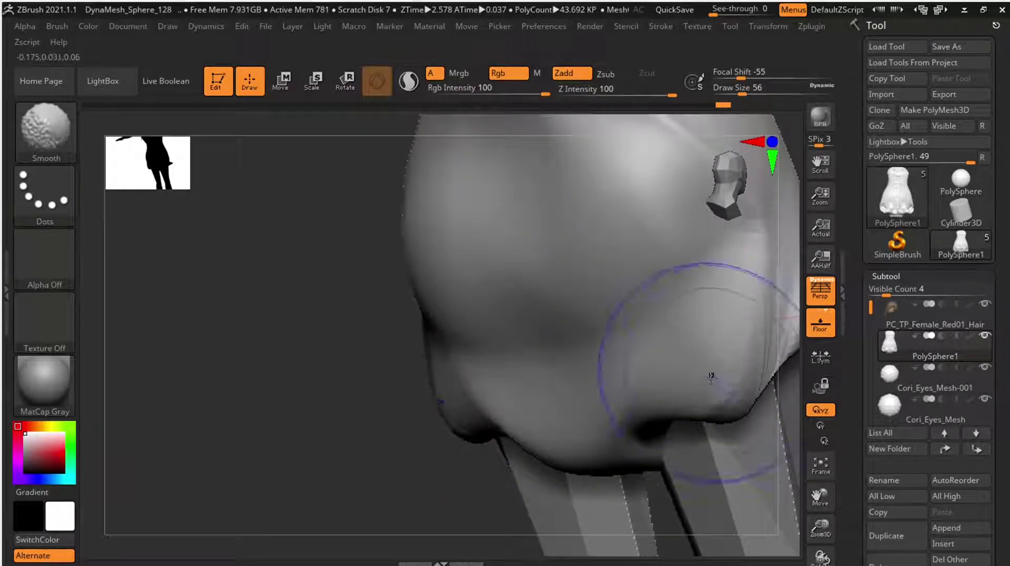
pyautogui.moveTo(523, 450); pyautogui.dragTo(484, 439)
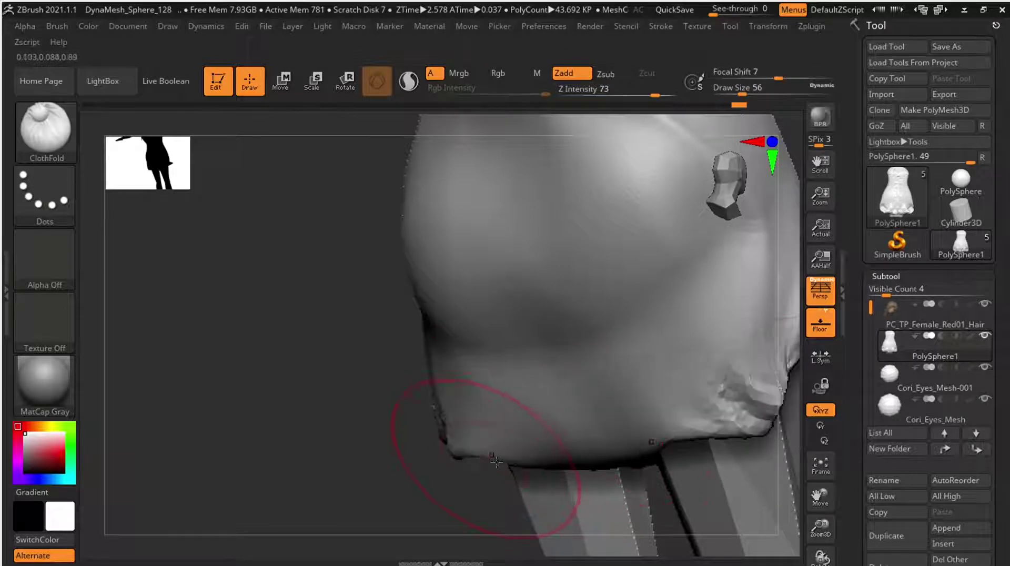
pyautogui.moveTo(541, 484)
pyautogui.mouseDown()
pyautogui.moveTo(570, 459)
pyautogui.moveTo(447, 468)
pyautogui.mouseUp()
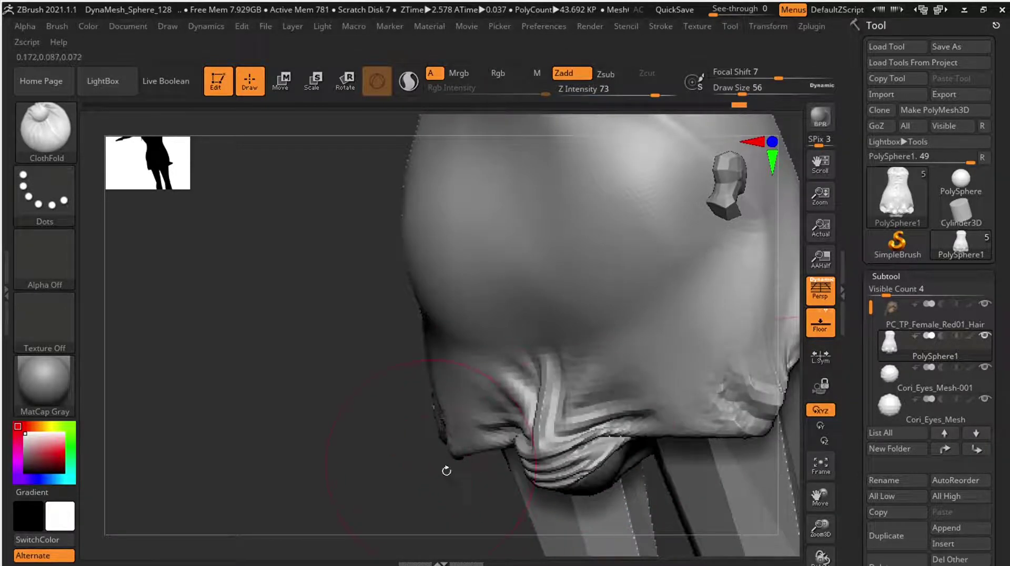
pyautogui.keyDown('shift'); pyautogui.moveTo(550, 430); pyautogui.dragTo(547, 424); pyautogui.keyUp('shift')
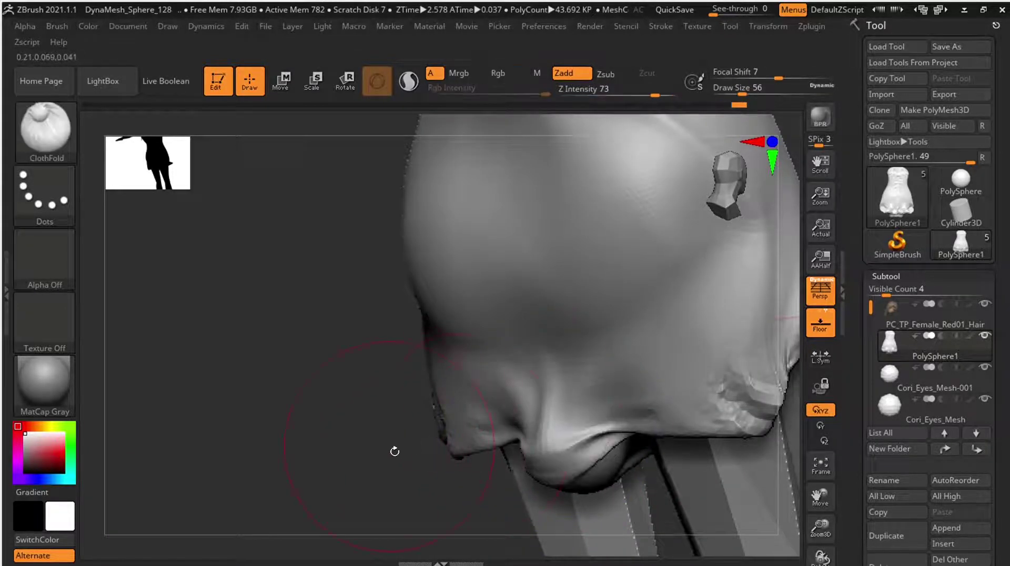
pyautogui.moveTo(395, 450)
pyautogui.mouseDown()
pyautogui.moveTo(333, 433)
pyautogui.moveTo(284, 471)
pyautogui.moveTo(271, 408)
pyautogui.mouseUp()
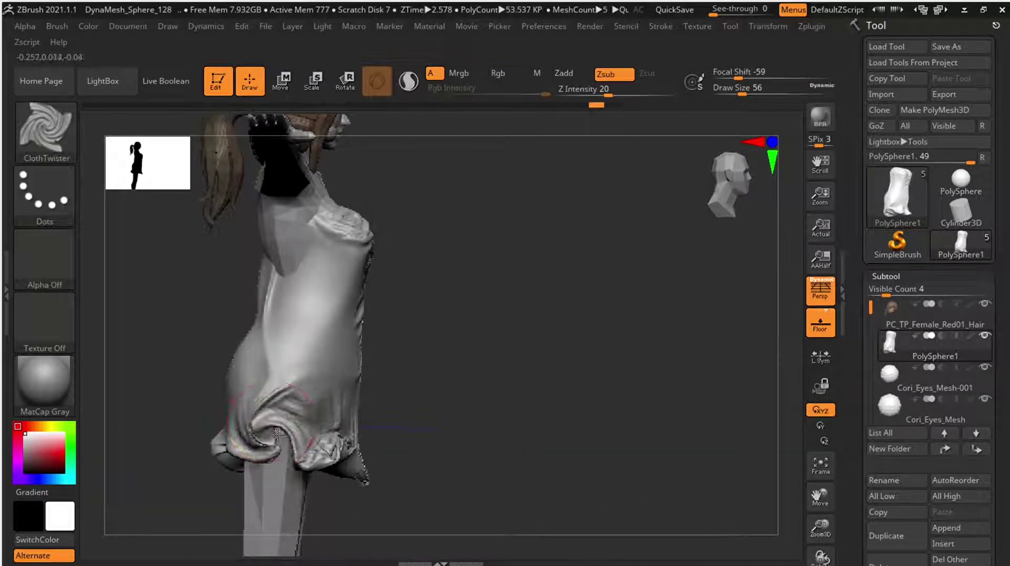
# - Twist the skirt hem into swirled folds with ClothTwister, including the back hem
pyautogui.moveTo(384, 420)
pyautogui.mouseDown()
pyautogui.moveTo(371, 438)
pyautogui.moveTo(277, 399)
pyautogui.moveTo(214, 394)
pyautogui.mouseUp()
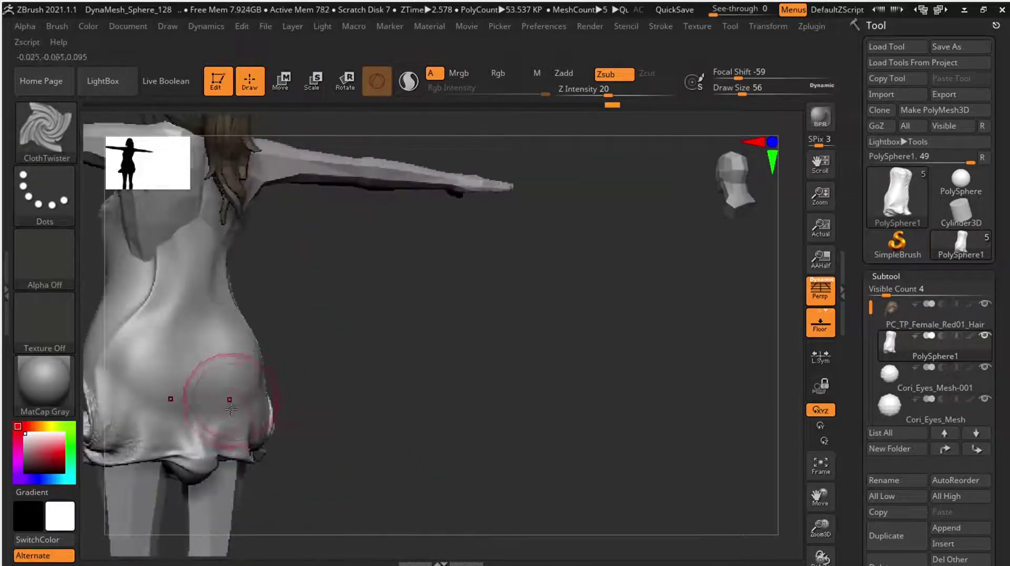
pyautogui.moveTo(184, 447); pyautogui.dragTo(160, 453)
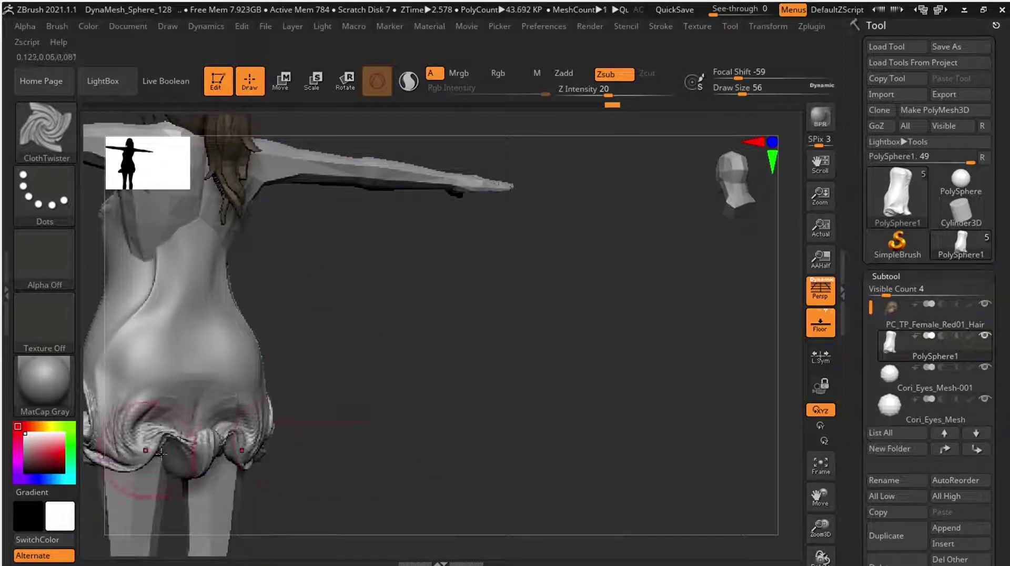
pyautogui.moveTo(356, 421)
pyautogui.mouseDown()
pyautogui.moveTo(491, 419)
pyautogui.moveTo(440, 369)
pyautogui.mouseUp()
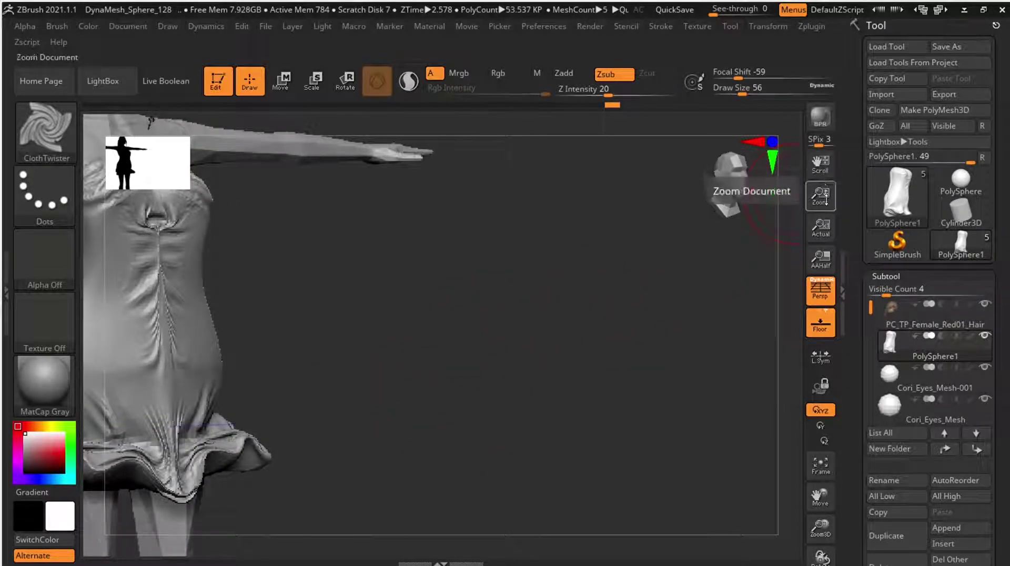
pyautogui.moveTo(820, 195)
pyautogui.mouseDown()
pyautogui.moveTo(680, 236)
pyautogui.moveTo(500, 342)
pyautogui.moveTo(480, 333)
pyautogui.mouseUp()
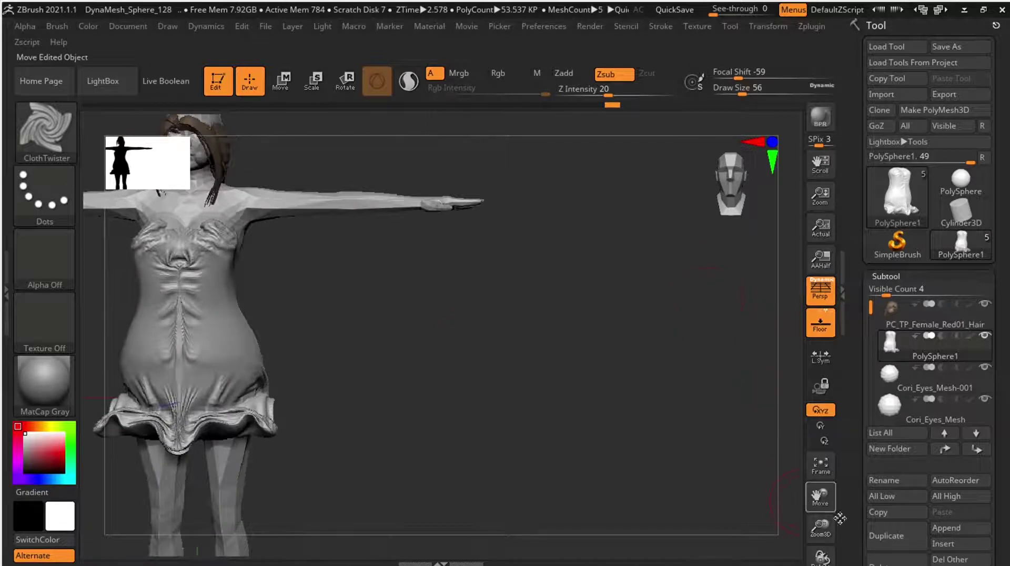
pyautogui.moveTo(839, 518); pyautogui.dragTo(906, 461)
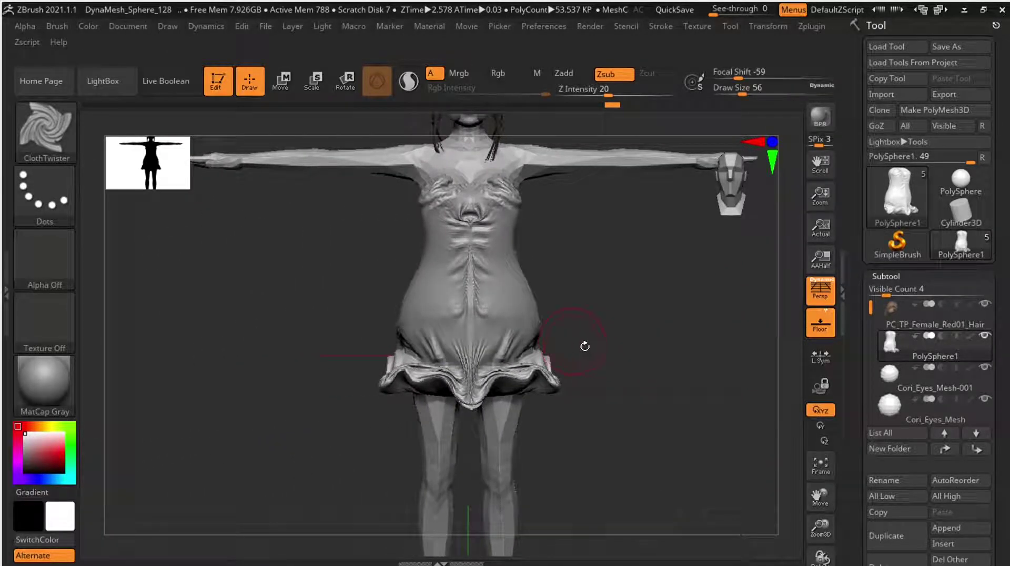
# - Smooth the lower dress and back hem folds, undoing the last unwanted fold change
pyautogui.press('shift')
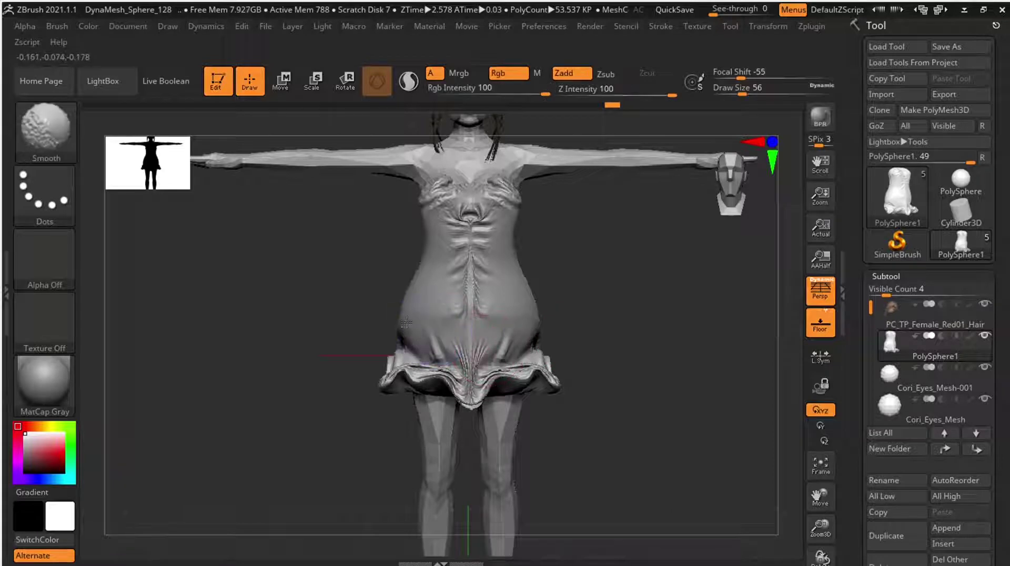
pyautogui.keyDown('shift'); pyautogui.moveTo(419, 334); pyautogui.dragTo(427, 367); pyautogui.keyUp('shift')
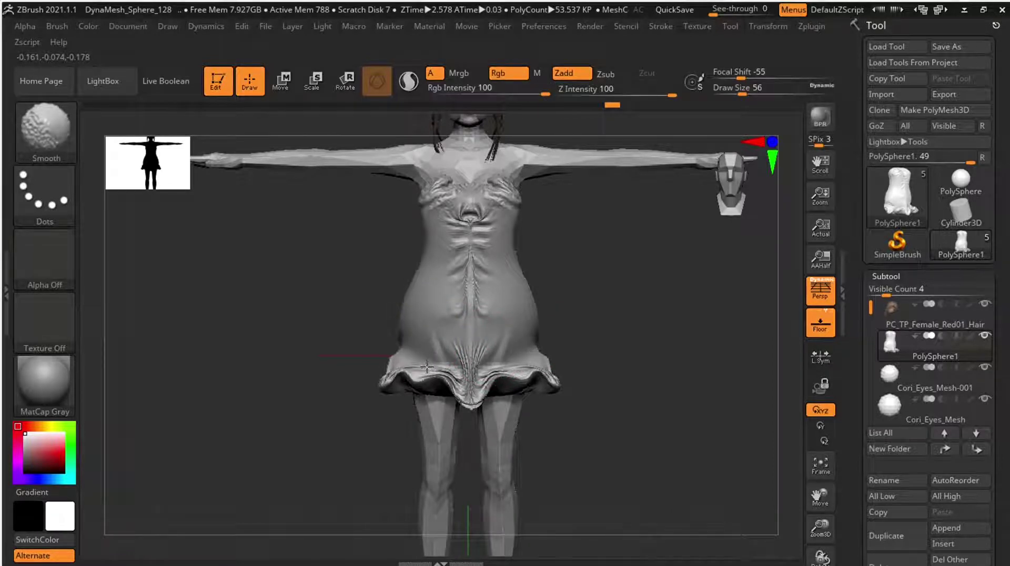
pyautogui.keyDown('shift'); pyautogui.moveTo(624, 362); pyautogui.dragTo(671, 367); pyautogui.keyUp('shift')
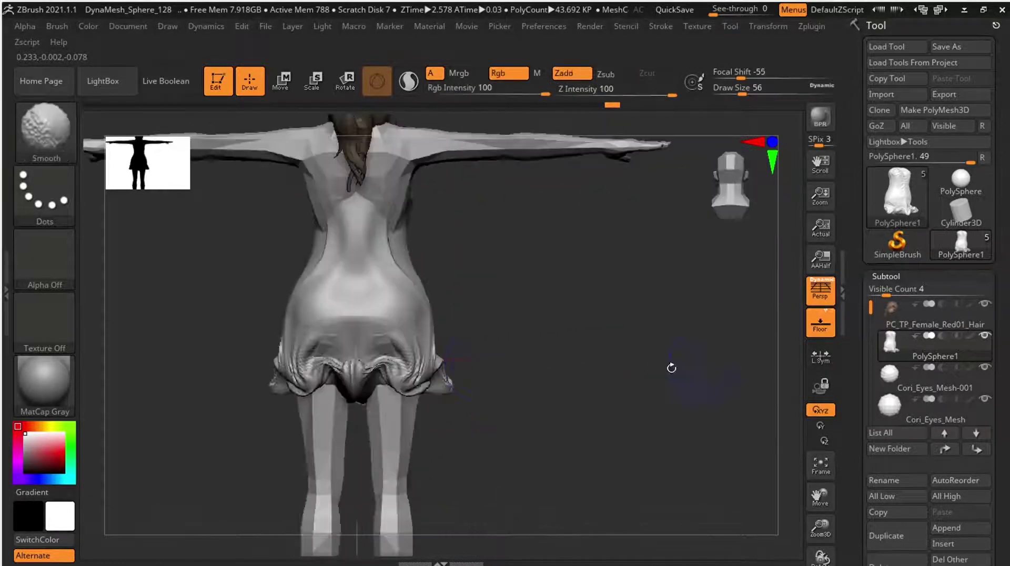
pyautogui.moveTo(443, 368)
pyautogui.keyDown('shift'); pyautogui.mouseDown()
pyautogui.moveTo(389, 350)
pyautogui.moveTo(387, 338)
pyautogui.mouseUp(); pyautogui.keyUp('shift')
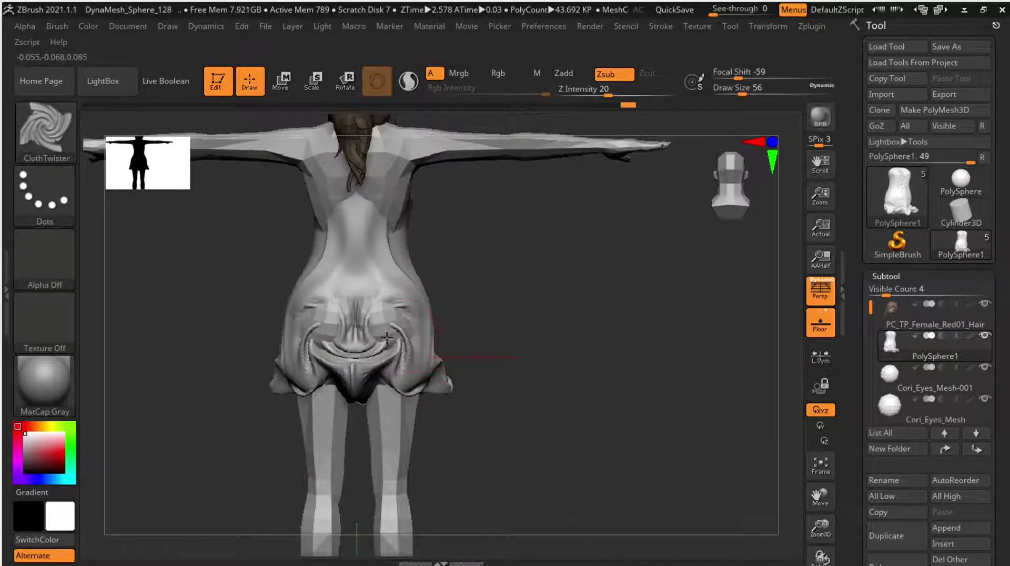
pyautogui.hotkey('ctrl', 'z')
pyautogui.hotkey('ctrl', 'z')
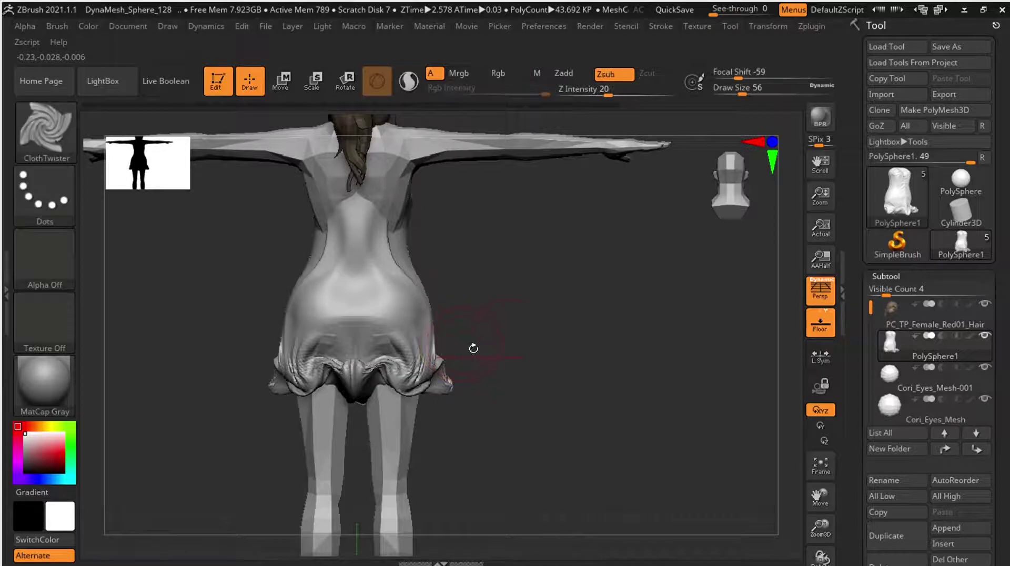
pyautogui.moveTo(544, 340); pyautogui.dragTo(404, 365)
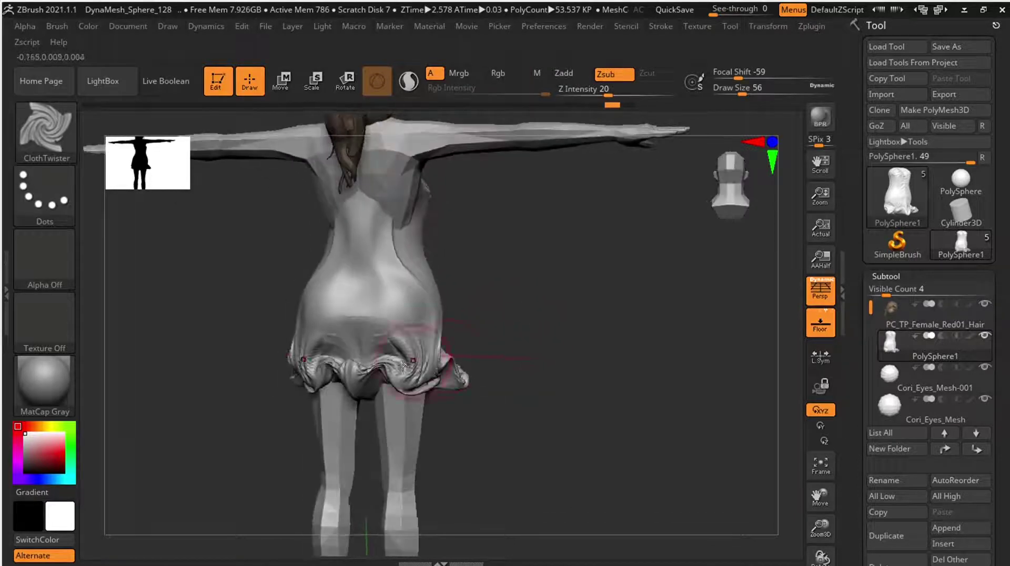
# - Try the ClothHook and Blob brushes from the brush list
pyautogui.click(21, 120)
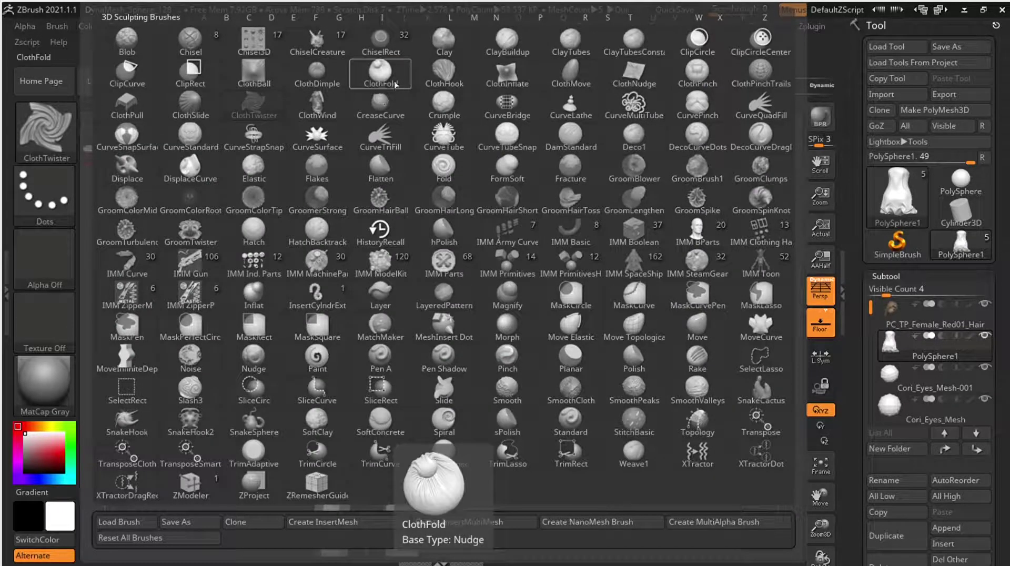
pyautogui.click(433, 89)
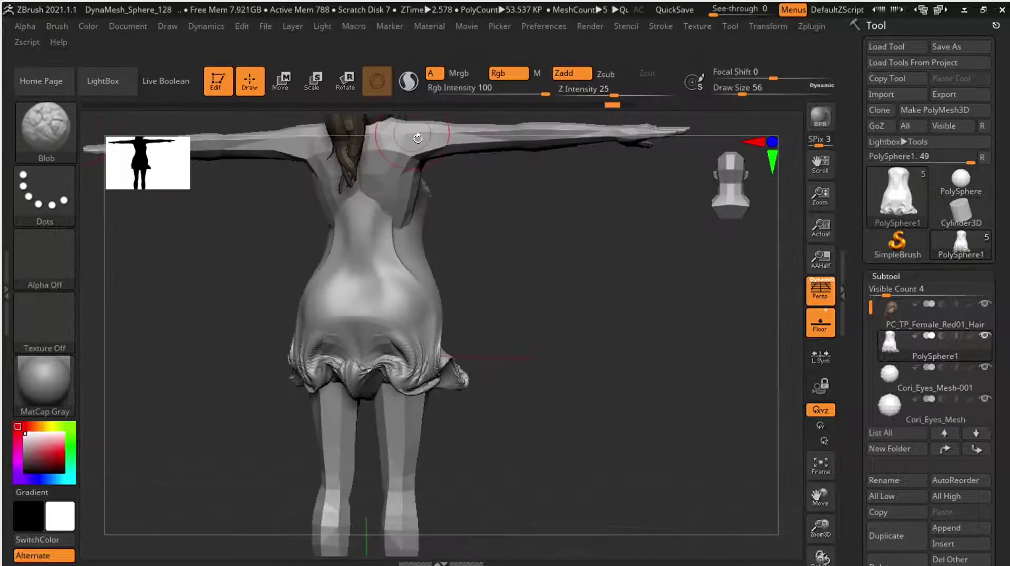
pyautogui.click(56, 147)
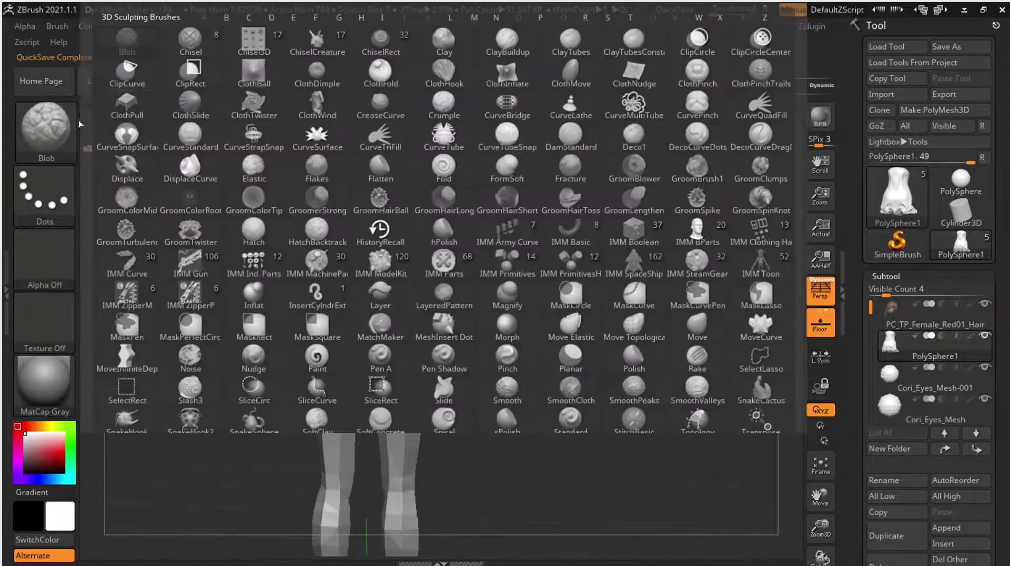
pyautogui.click(194, 129)
# - Pick the Inflat brush and puff up the twisted folds at the back of the hem
pyautogui.click(24, 135)
pyautogui.press('i')
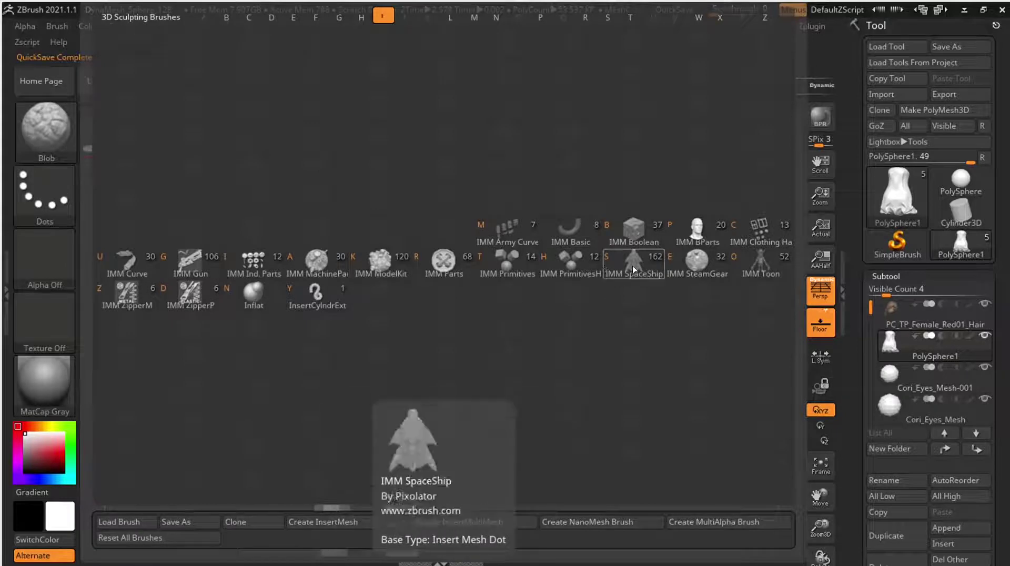
pyautogui.click(252, 282)
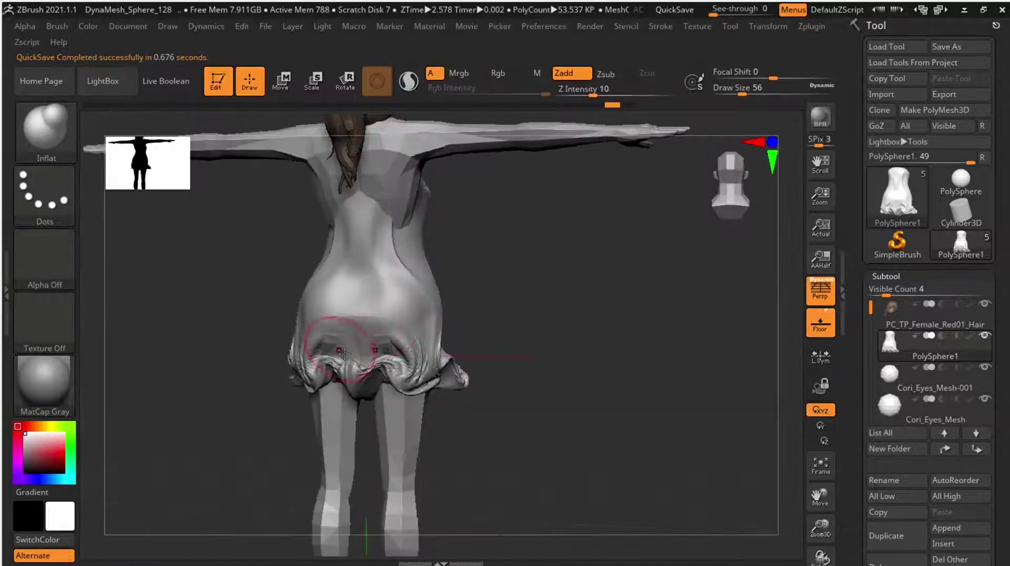
pyautogui.moveTo(336, 349); pyautogui.dragTo(329, 347)
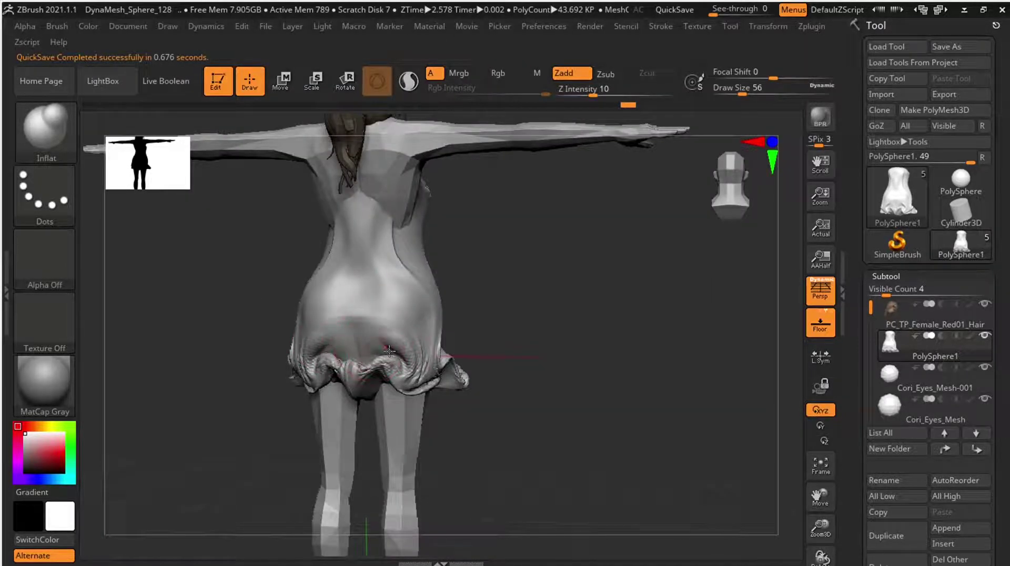
pyautogui.moveTo(580, 365)
pyautogui.mouseDown()
pyautogui.moveTo(392, 335)
pyautogui.moveTo(456, 357)
pyautogui.mouseUp()
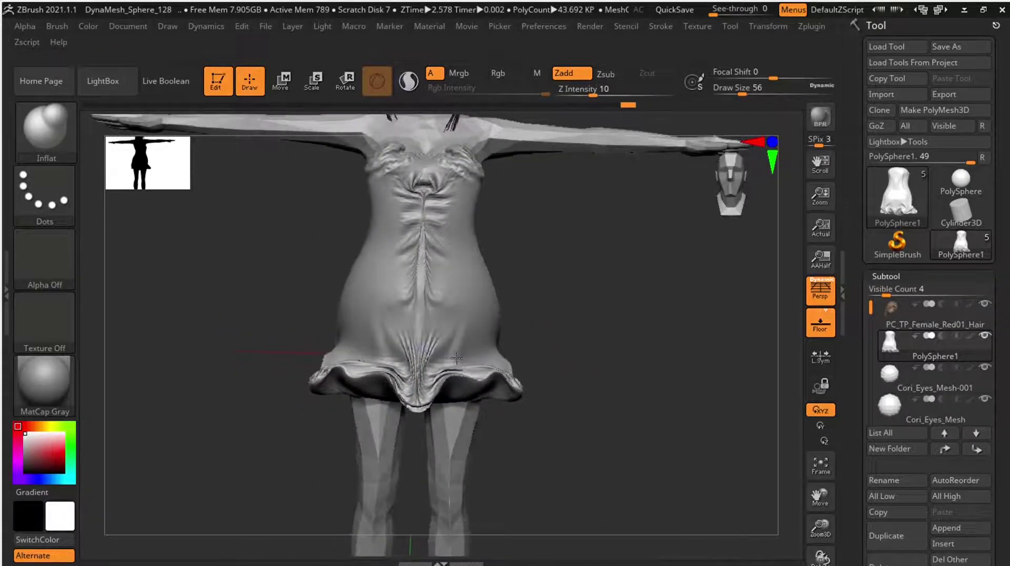
# - Return to sculpting with the Standard brush and stroke along the new ruffle layer's hem
pyautogui.moveTo(457, 357); pyautogui.dragTo(564, 342)
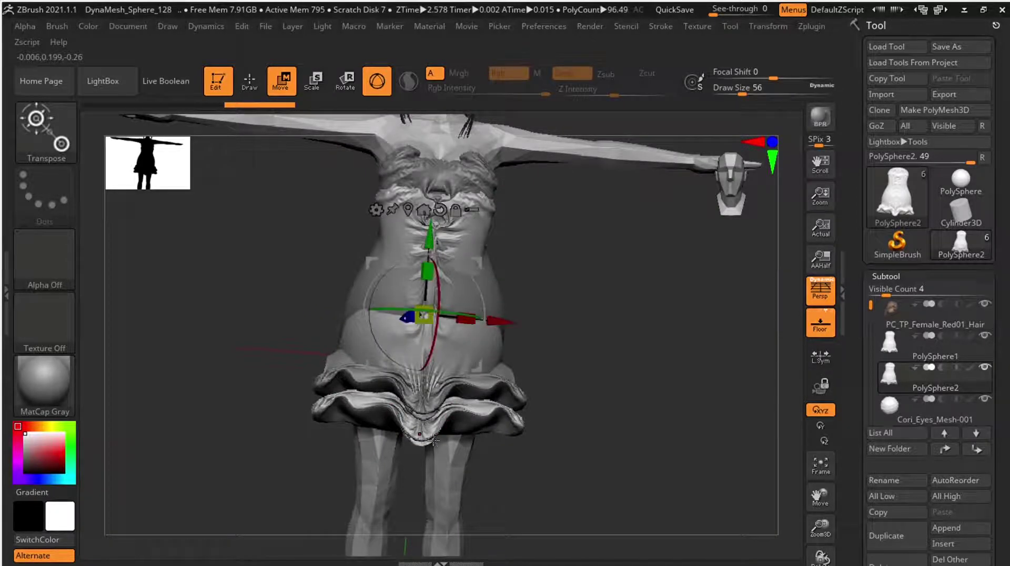
pyautogui.press('q')
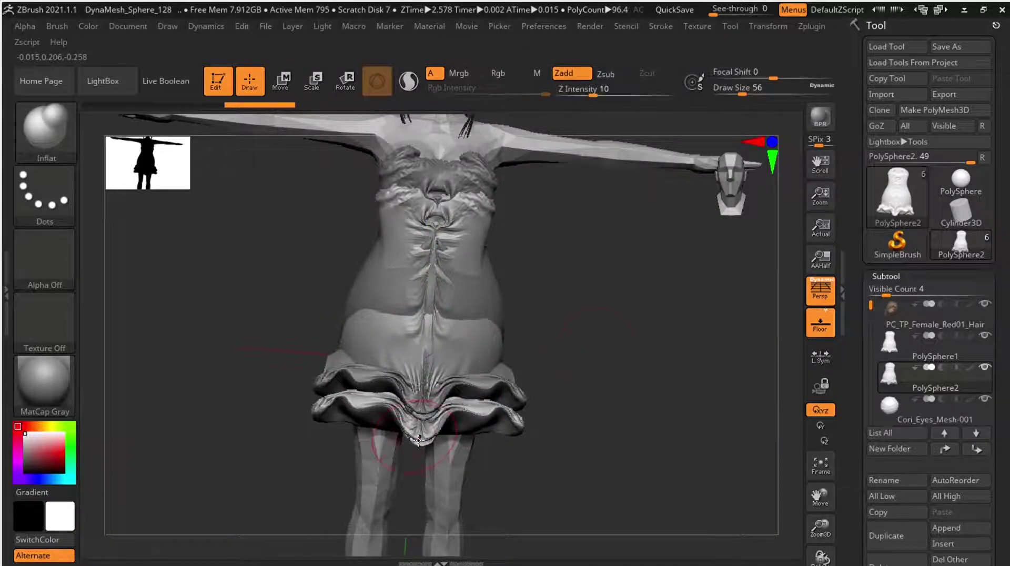
pyautogui.click(33, 149)
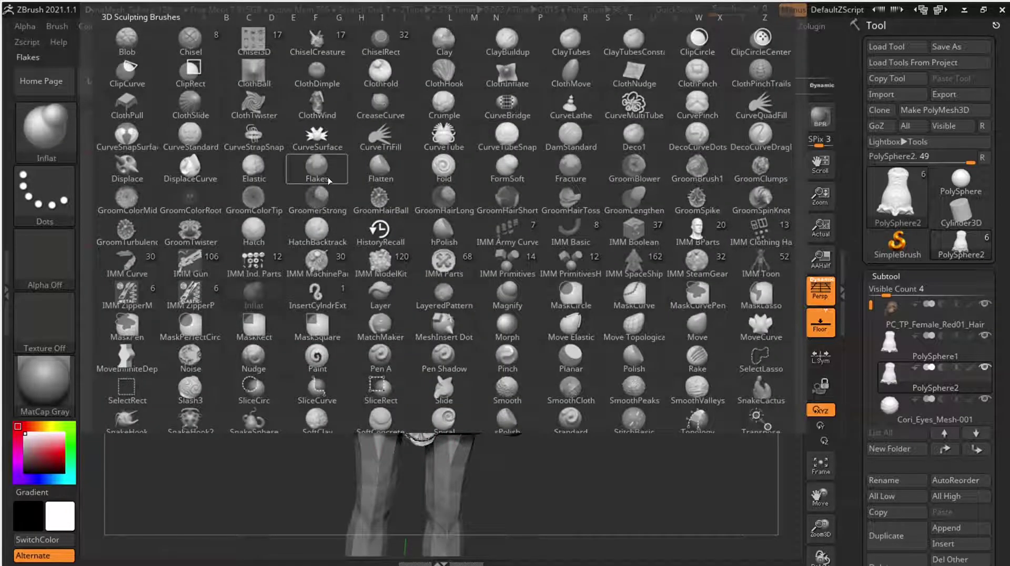
pyautogui.press('s')
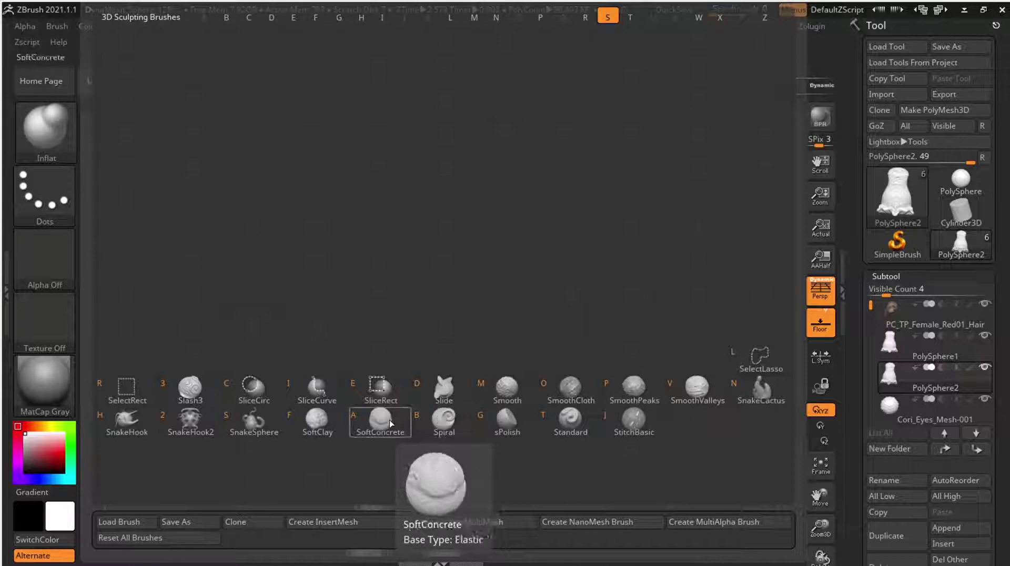
pyautogui.click(573, 421)
pyautogui.keyDown('shift'); pyautogui.moveTo(435, 410); pyautogui.dragTo(472, 415); pyautogui.keyUp('shift')
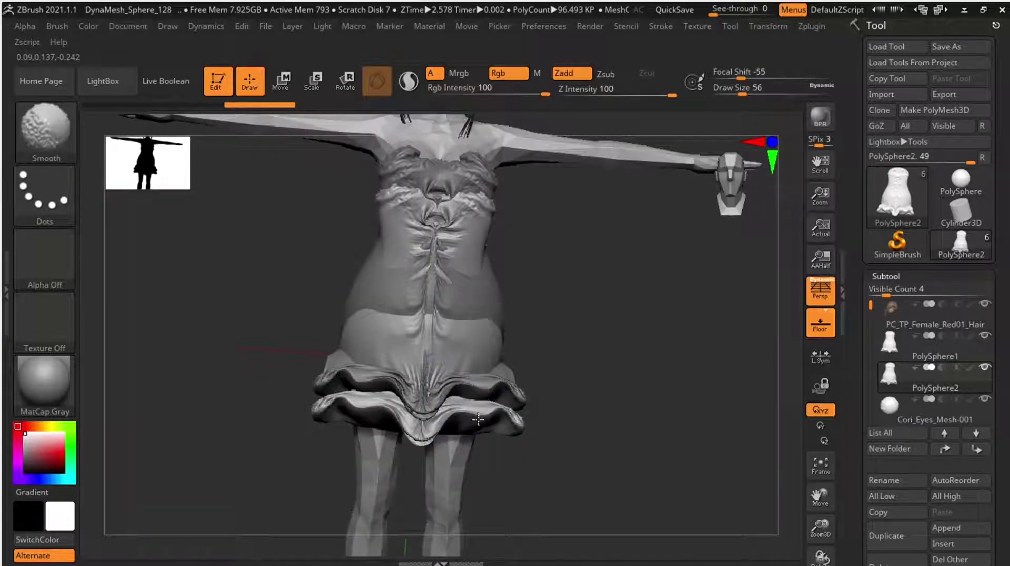
# - Smooth PolySphere2's upper skirt, waist area and dress front, viewing it from the side
pyautogui.keyDown('shift'); pyautogui.moveTo(363, 363); pyautogui.dragTo(367, 368); pyautogui.keyUp('shift')
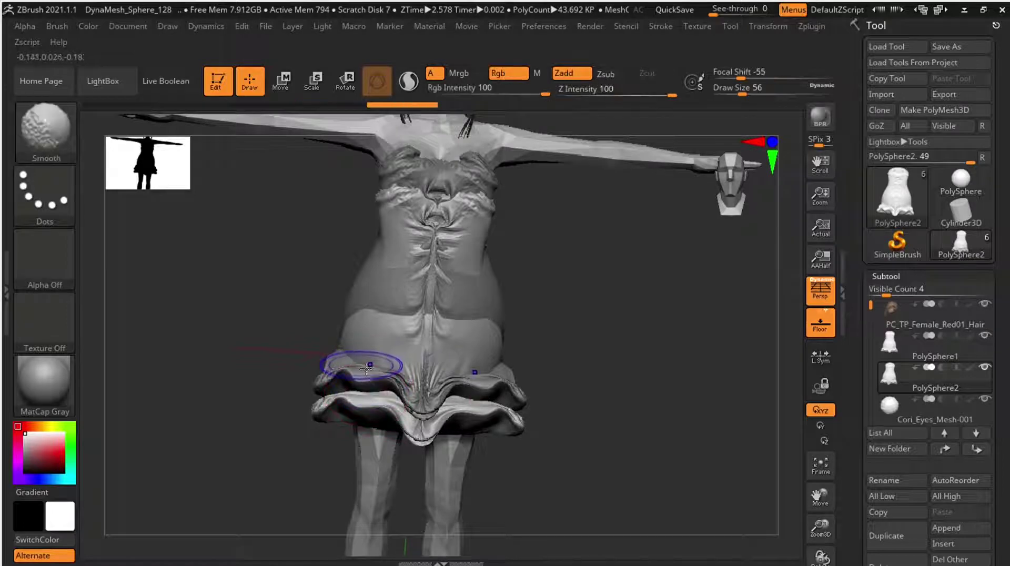
pyautogui.moveTo(622, 367)
pyautogui.mouseDown()
pyautogui.moveTo(697, 371)
pyautogui.moveTo(620, 377)
pyautogui.moveTo(642, 356)
pyautogui.moveTo(736, 343)
pyautogui.moveTo(689, 356)
pyautogui.moveTo(771, 356)
pyautogui.moveTo(600, 354)
pyautogui.moveTo(552, 342)
pyautogui.moveTo(624, 377)
pyautogui.moveTo(593, 336)
pyautogui.moveTo(549, 329)
pyautogui.moveTo(552, 361)
pyautogui.moveTo(631, 378)
pyautogui.moveTo(651, 358)
pyautogui.moveTo(678, 364)
pyautogui.moveTo(669, 336)
pyautogui.moveTo(625, 389)
pyautogui.moveTo(614, 370)
pyautogui.mouseUp()
pyautogui.keyDown('shift'); pyautogui.moveTo(488, 321); pyautogui.dragTo(463, 321); pyautogui.keyUp('shift')
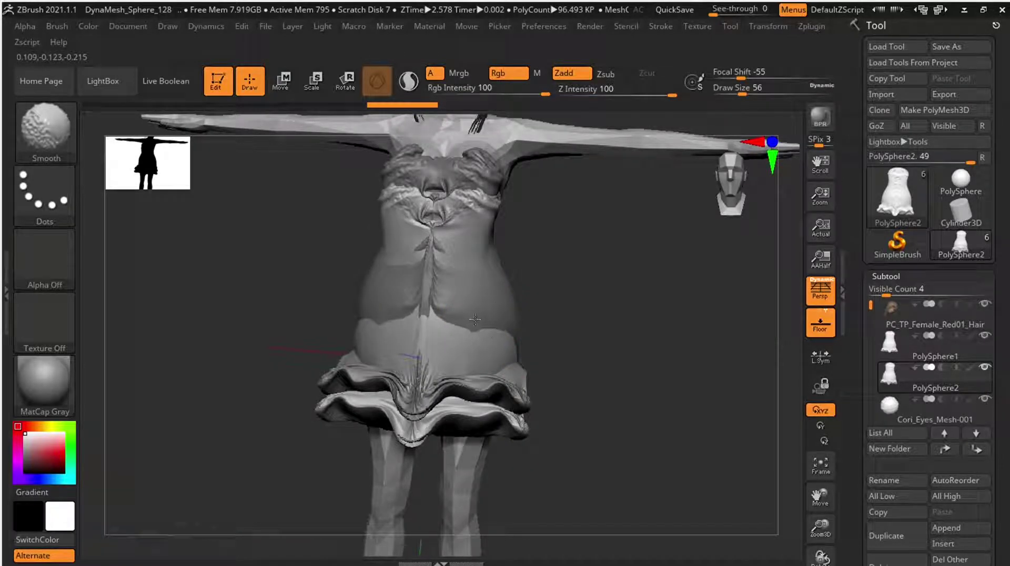
pyautogui.keyDown('shift'); pyautogui.moveTo(360, 332); pyautogui.dragTo(383, 308); pyautogui.keyUp('shift')
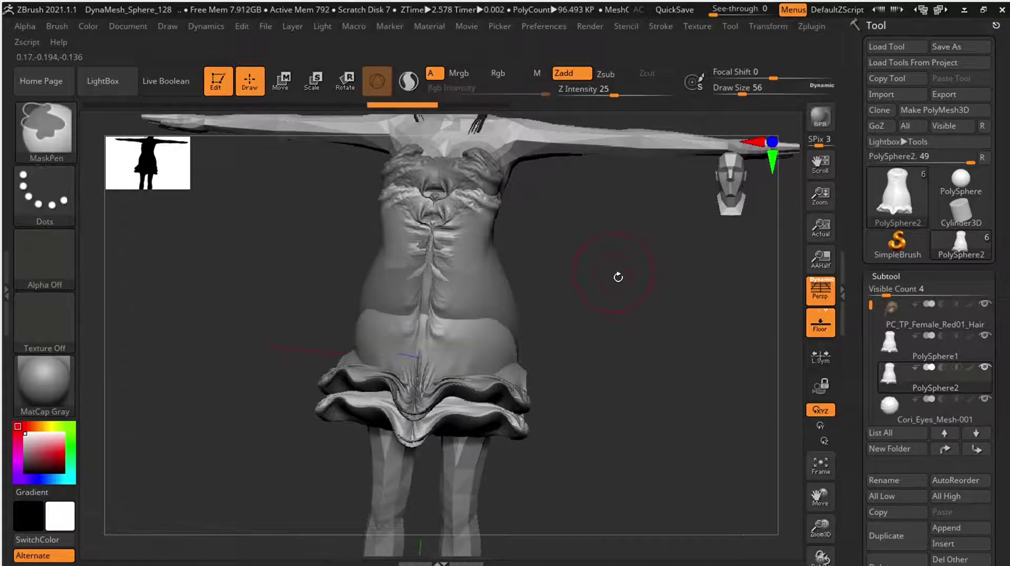
pyautogui.moveTo(617, 278)
pyautogui.mouseDown()
pyautogui.moveTo(640, 331)
pyautogui.moveTo(750, 279)
pyautogui.moveTo(728, 252)
pyautogui.moveTo(712, 275)
pyautogui.moveTo(725, 324)
pyautogui.moveTo(741, 334)
pyautogui.moveTo(717, 316)
pyautogui.moveTo(600, 329)
pyautogui.moveTo(591, 306)
pyautogui.moveTo(539, 331)
pyautogui.moveTo(539, 304)
pyautogui.moveTo(540, 352)
pyautogui.moveTo(537, 334)
pyautogui.mouseUp()
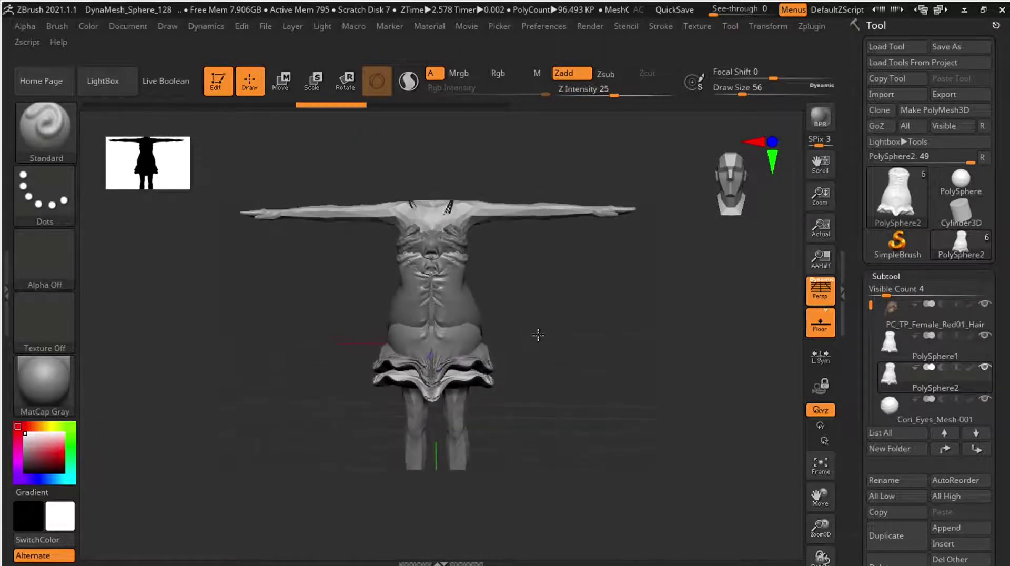